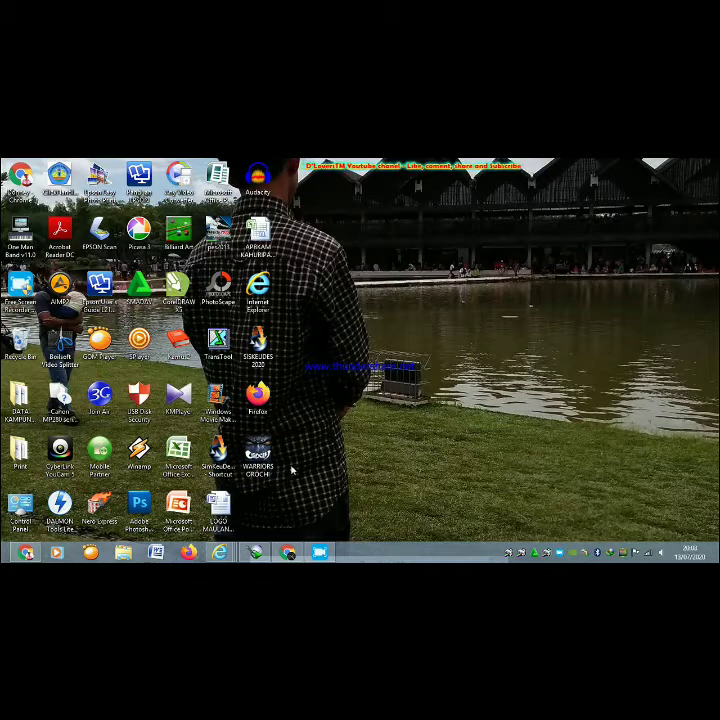
- Launch SisKeuDes and log in with the user ID and password for budget year 2019
{"action": "double_click", "coordinate": [232, 460]}
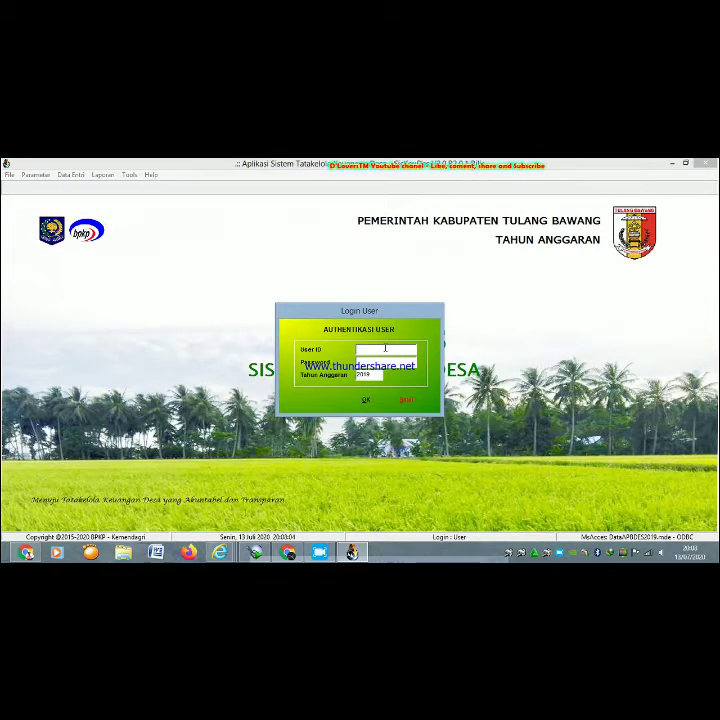
{"action": "type", "text": "kulirapan"}
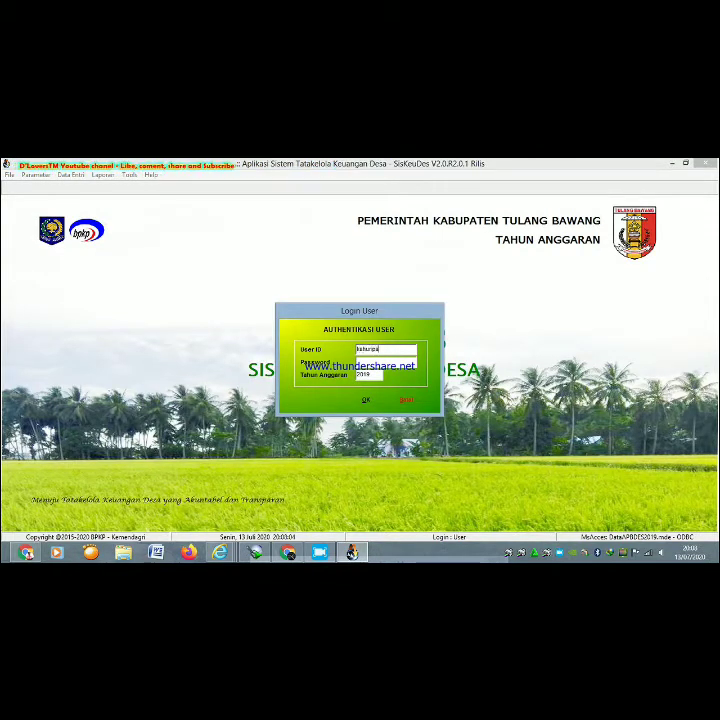
{"action": "type", "text": "dalam"}
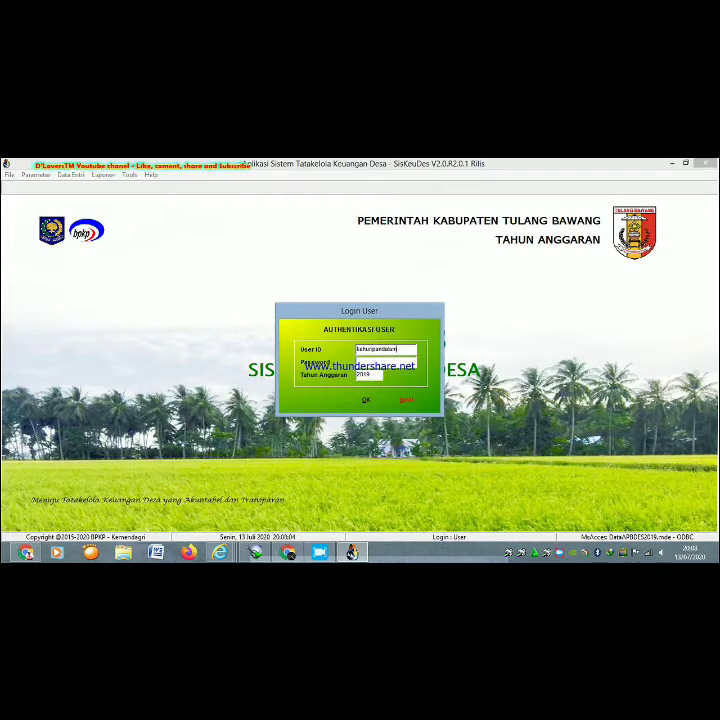
{"action": "key", "text": "Tab"}
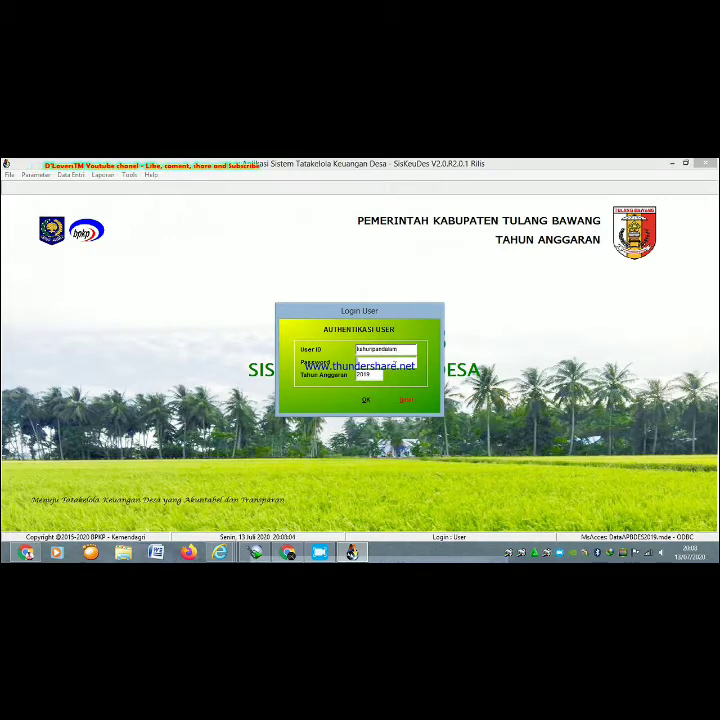
{"action": "type", "text": "and"}
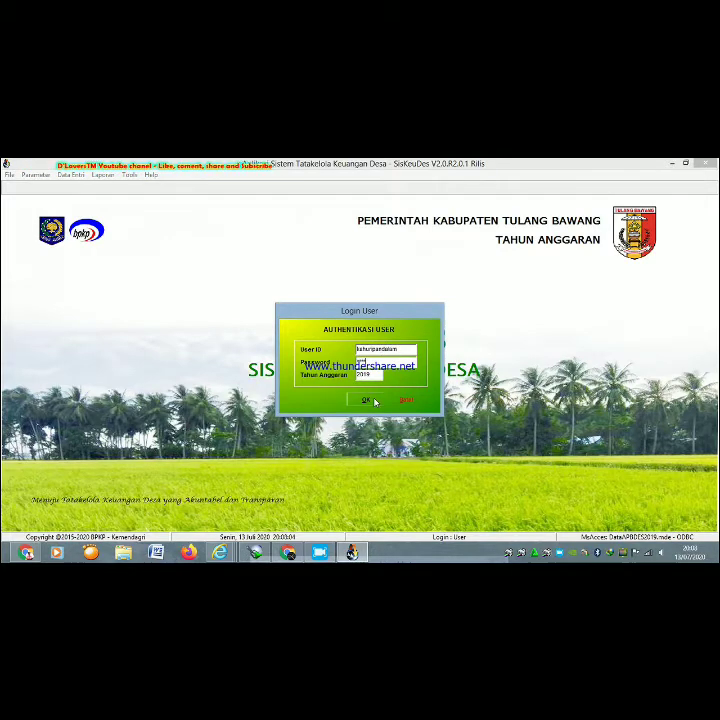
{"action": "left_click", "coordinate": [372, 401]}
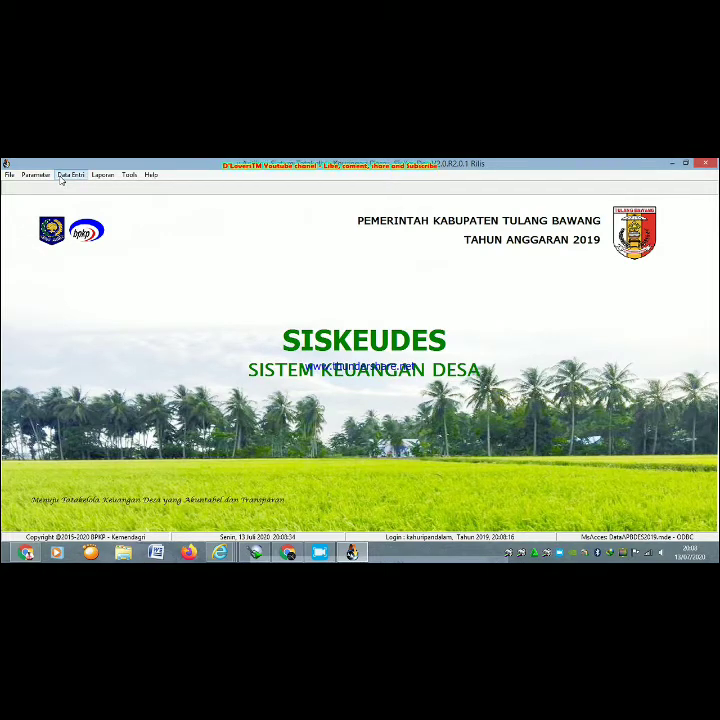
- Go to Data Entri > Penatausahaan > Penerimaan Desa for the Penerimaan dan Penyetoran window
{"action": "left_click", "coordinate": [61, 178]}
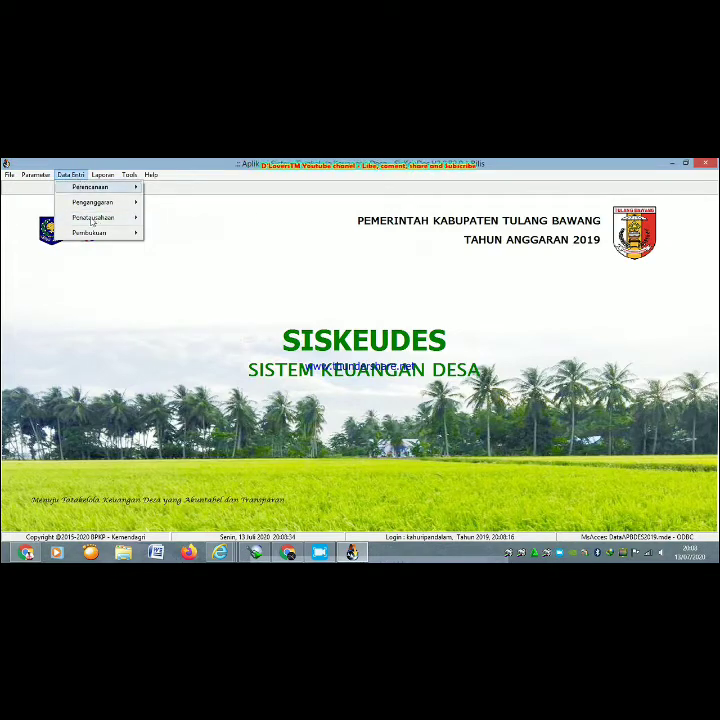
{"action": "left_click", "coordinate": [68, 178]}
{"action": "left_click", "coordinate": [66, 180]}
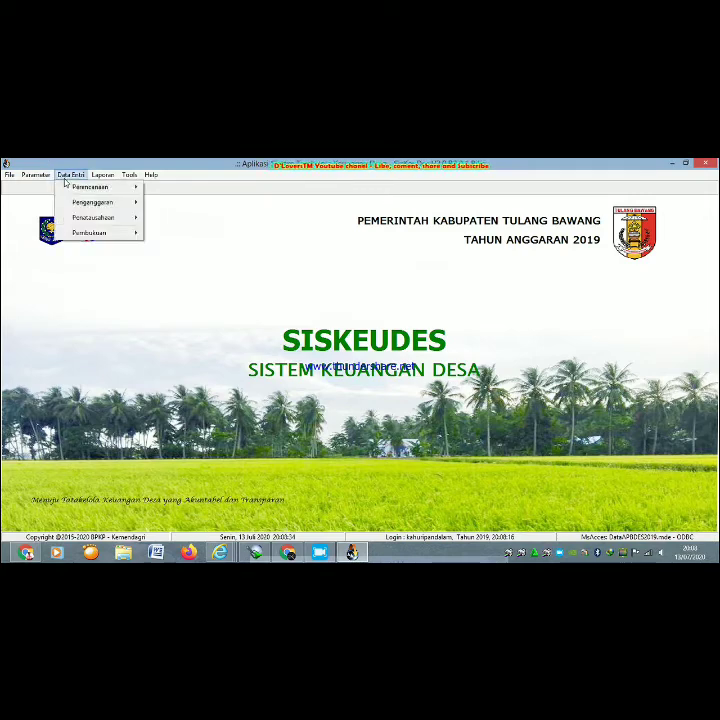
{"action": "mouse_move", "coordinate": [91, 224]}
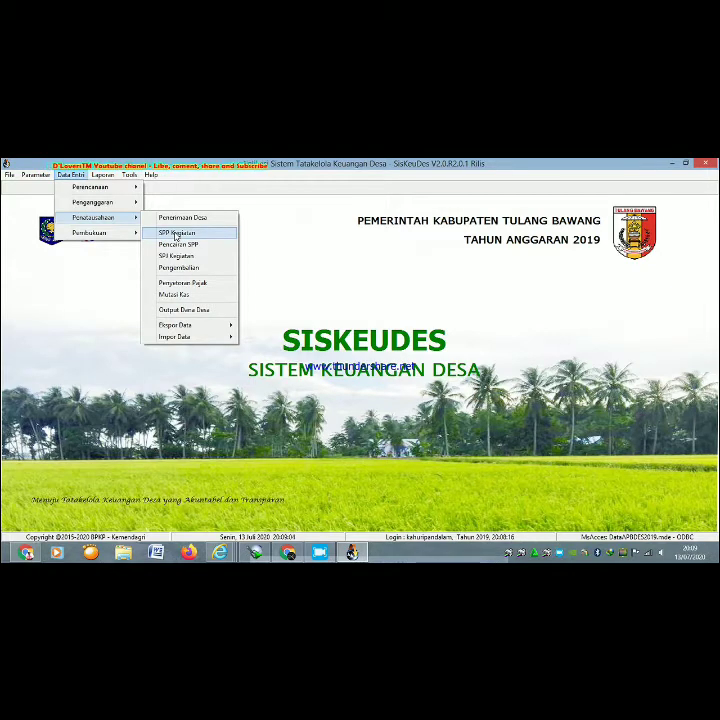
{"action": "mouse_move", "coordinate": [114, 206]}
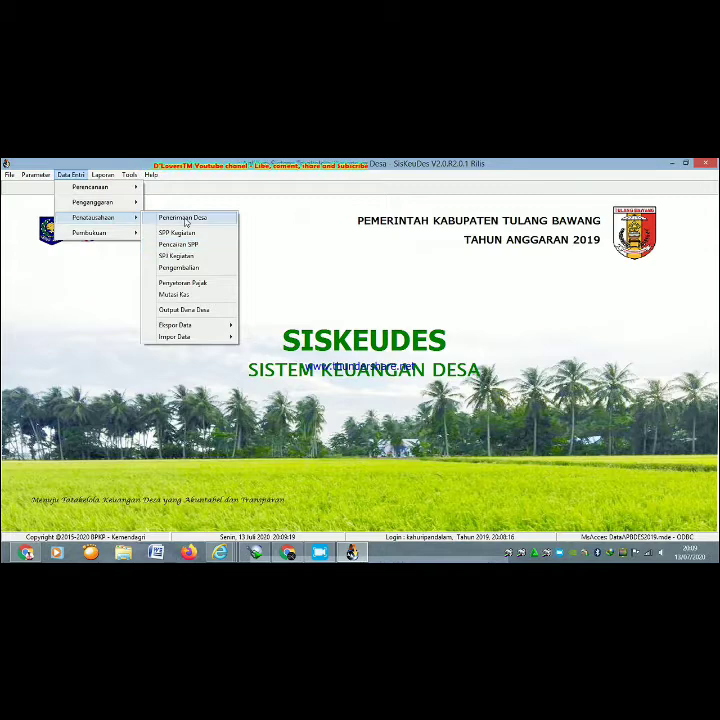
{"action": "left_click", "coordinate": [183, 218]}
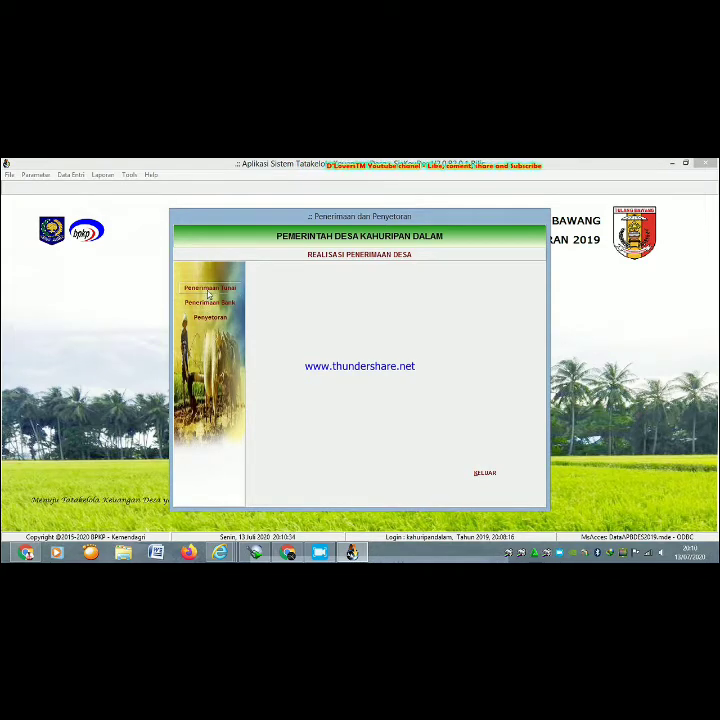
- Show the Penerimaan Tunai receipts list and select the 14/11/2019 receipt row
{"action": "left_click", "coordinate": [207, 290]}
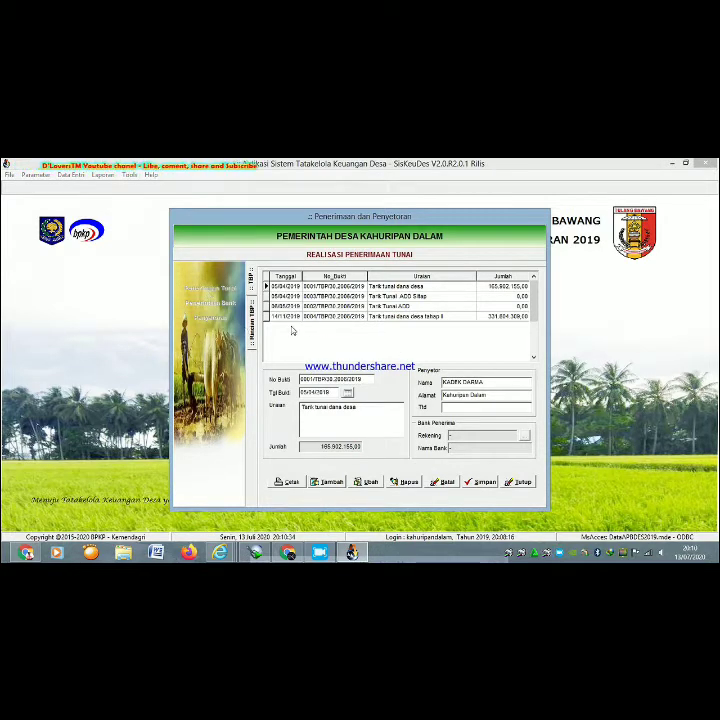
{"action": "left_click", "coordinate": [388, 321]}
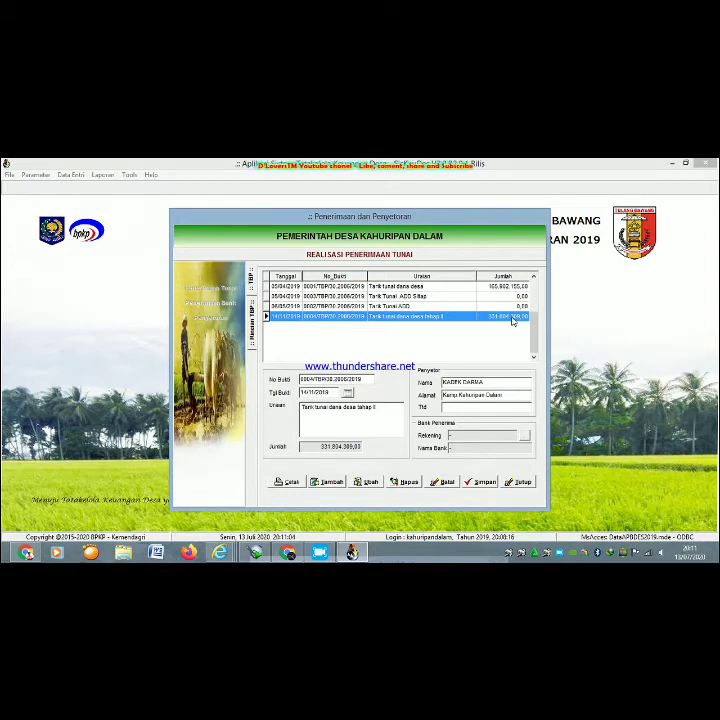
- Add a new cash receipt row numbered 0005/TBP/30.2006/2019
{"action": "left_click", "coordinate": [333, 483]}
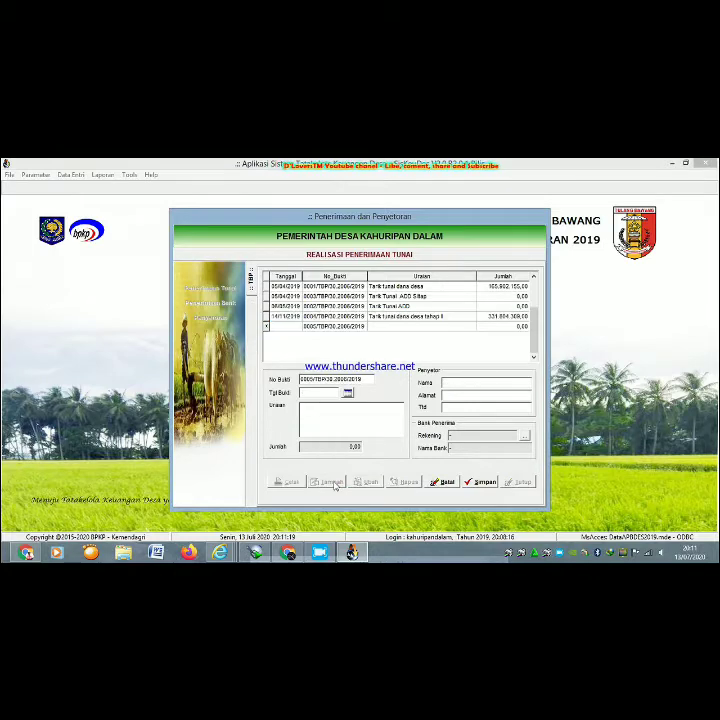
- Date the receipt 13/07/2020, describe it as 'Tarik Dana Desa tahap II', and enter the depositor's name and address
{"action": "left_click", "coordinate": [347, 397]}
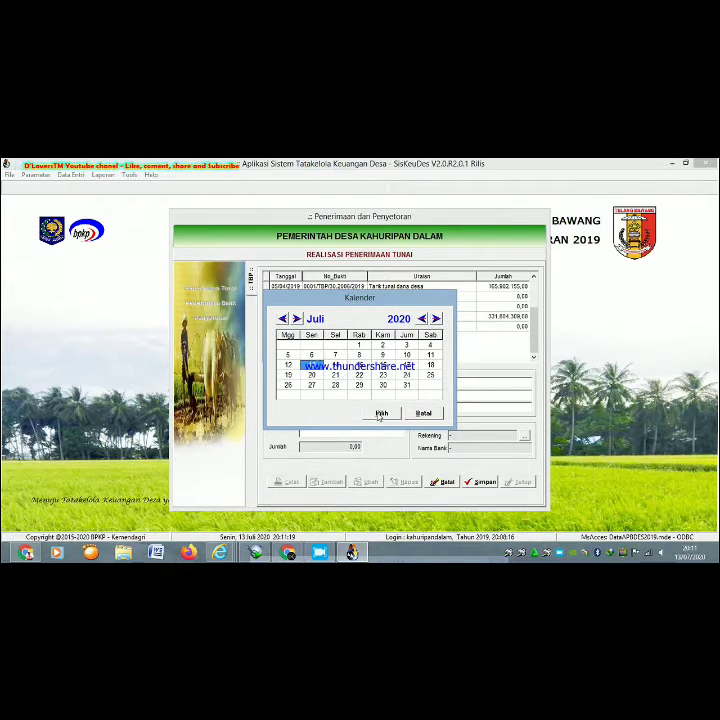
{"action": "left_click", "coordinate": [381, 413]}
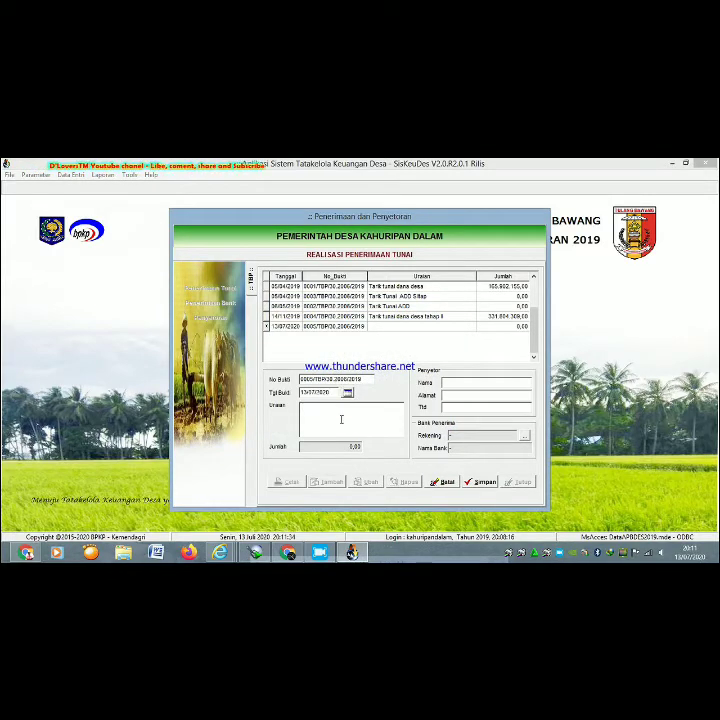
{"action": "left_click", "coordinate": [341, 419]}
{"action": "type", "text": "Ta"}
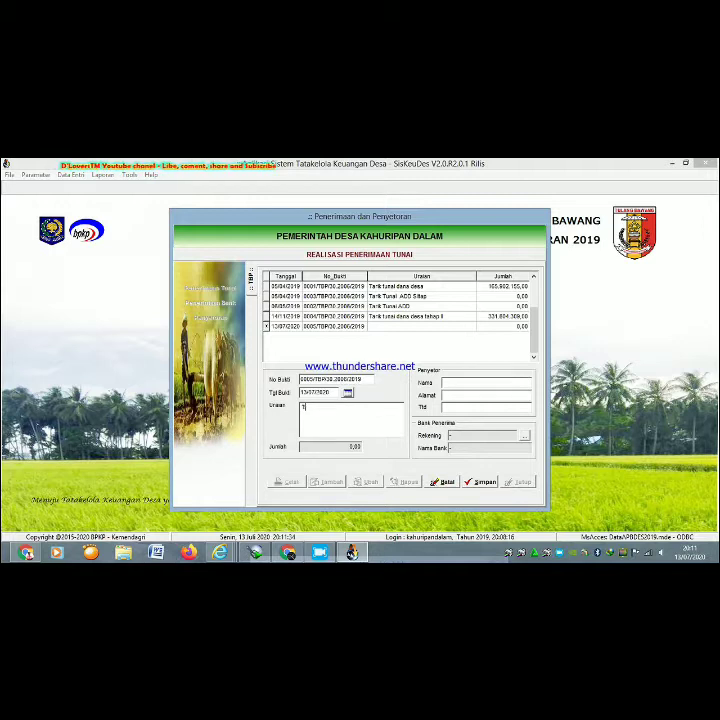
{"action": "type", "text": "rik Dana Desa tahap II"}
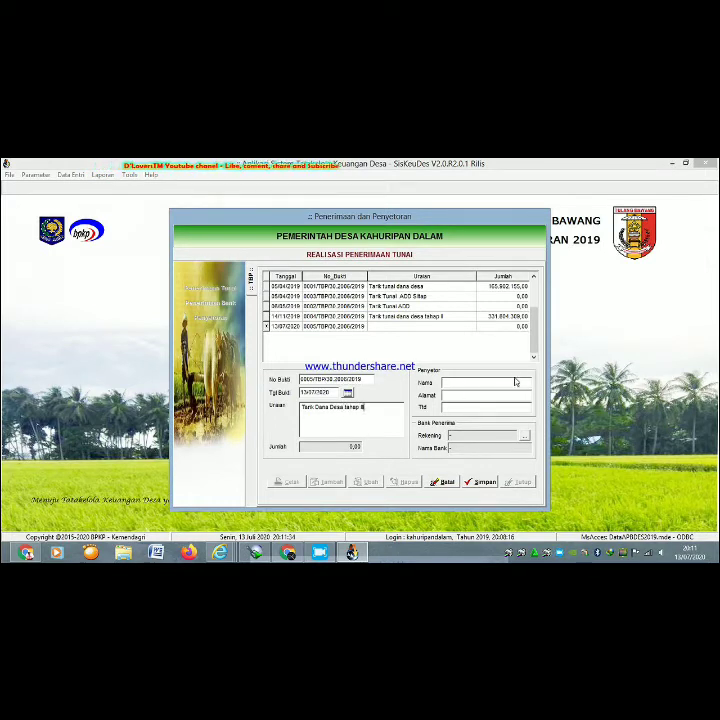
{"action": "left_click", "coordinate": [515, 382]}
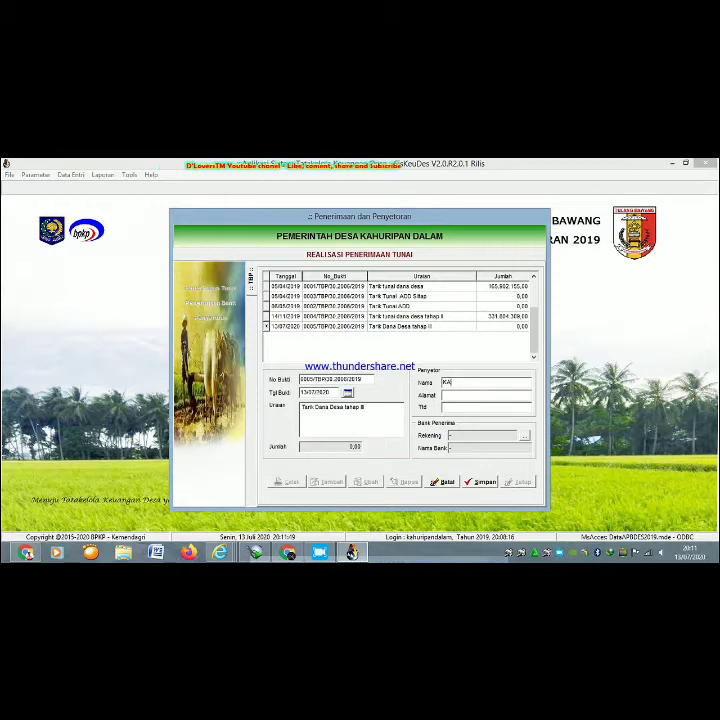
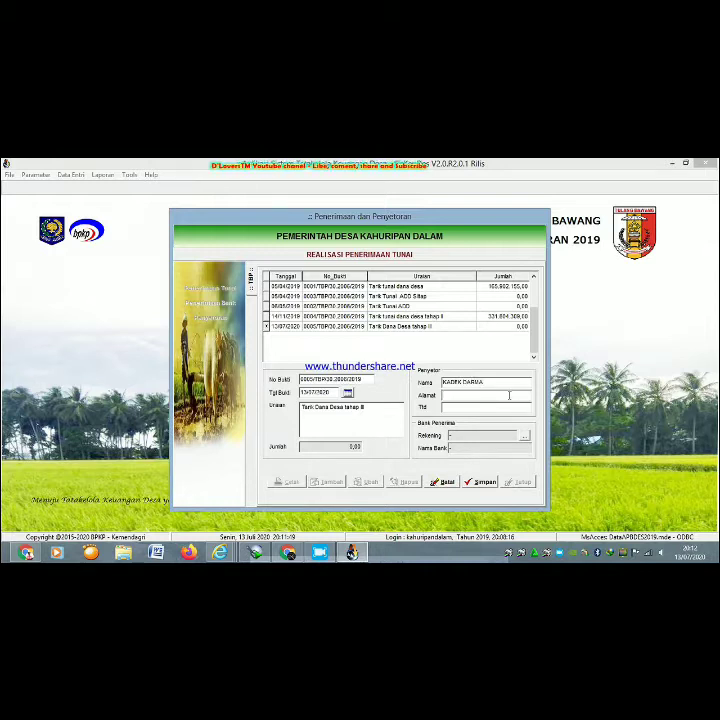
{"action": "key", "text": "BackSpace"}
{"action": "key", "text": "BackSpace"}
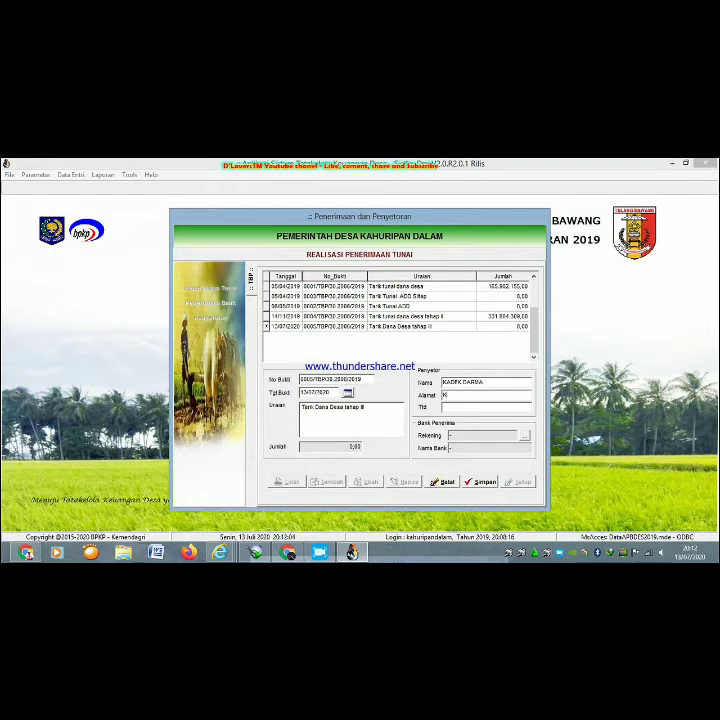
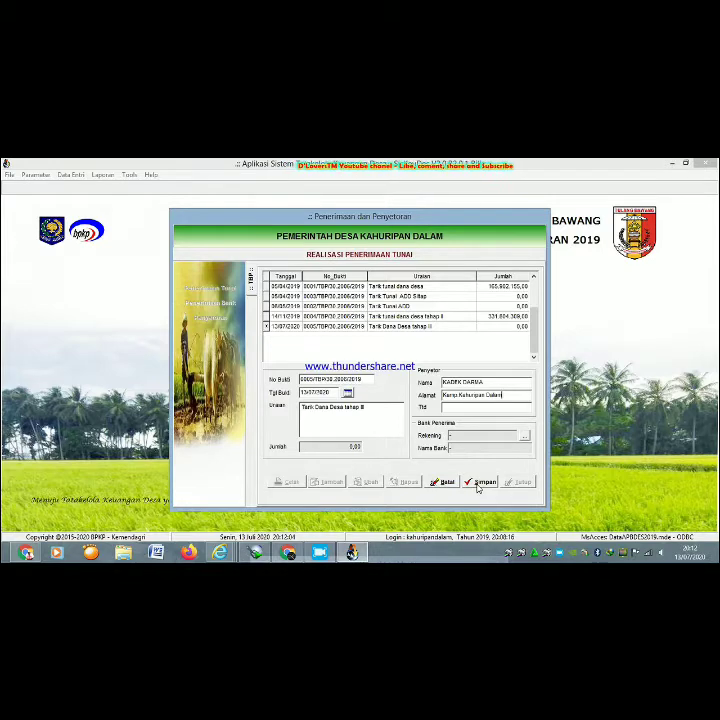
- Try saving the new receipt, dismissing the two warning messages that appear
{"action": "left_click", "coordinate": [480, 483]}
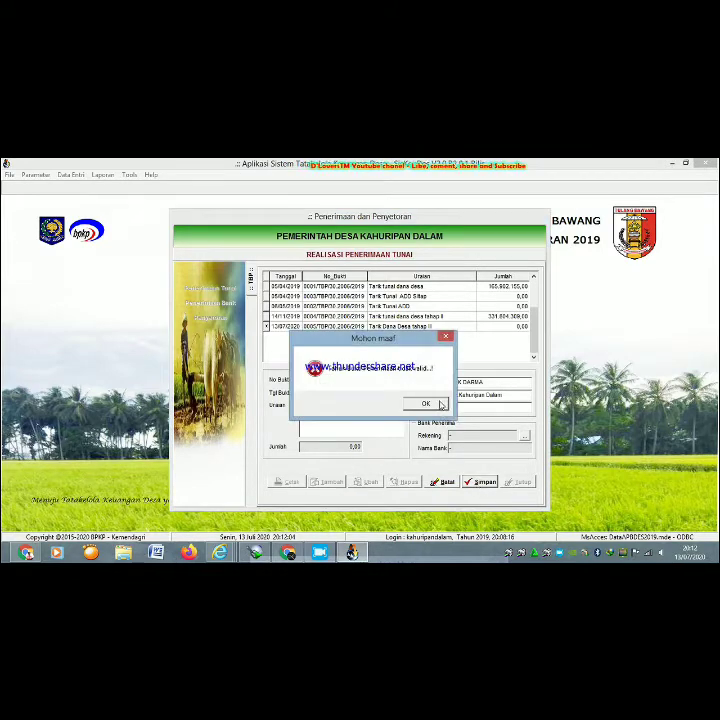
{"action": "left_click", "coordinate": [438, 405]}
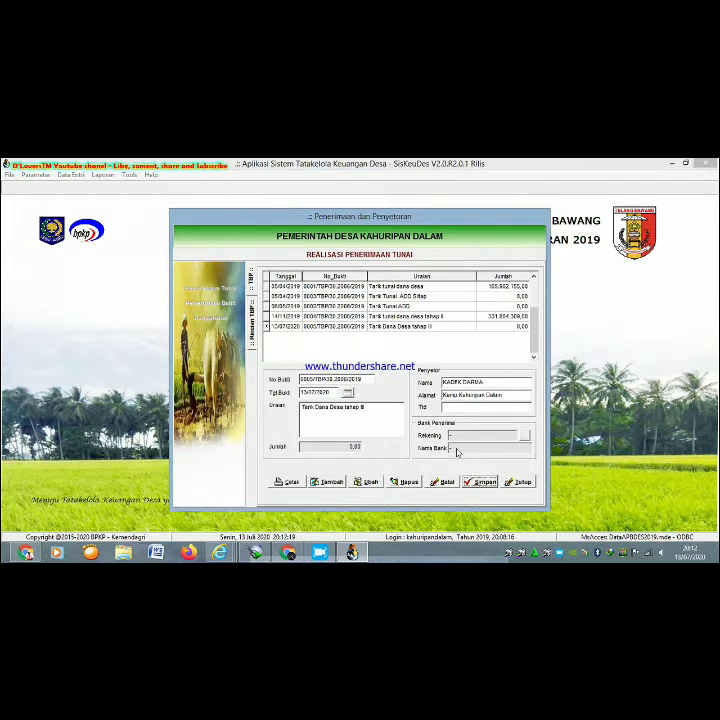
{"action": "left_click", "coordinate": [476, 482]}
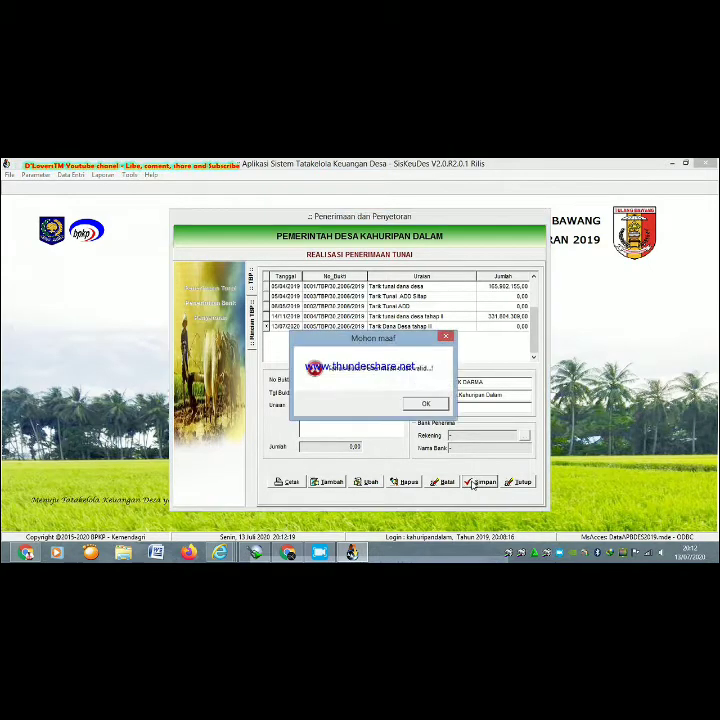
{"action": "left_click", "coordinate": [436, 403]}
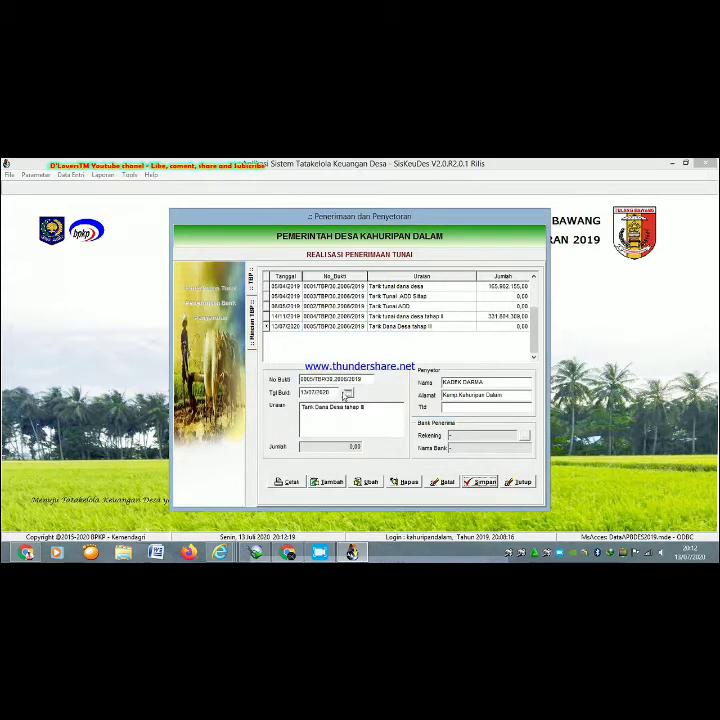
- Redate the receipt to 28/12/2019, save it, and select the Tarik Dana Desa tahap II row
{"action": "left_click", "coordinate": [364, 482]}
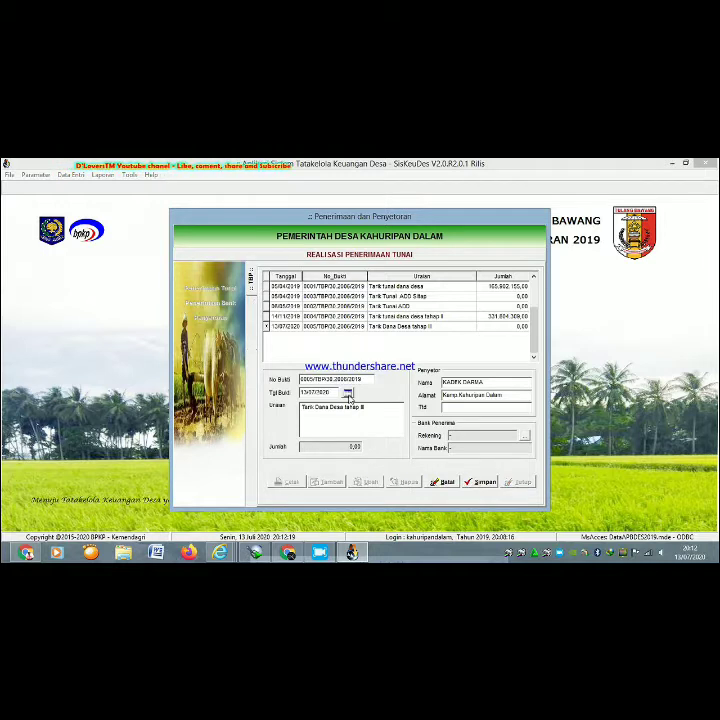
{"action": "left_click", "coordinate": [347, 393]}
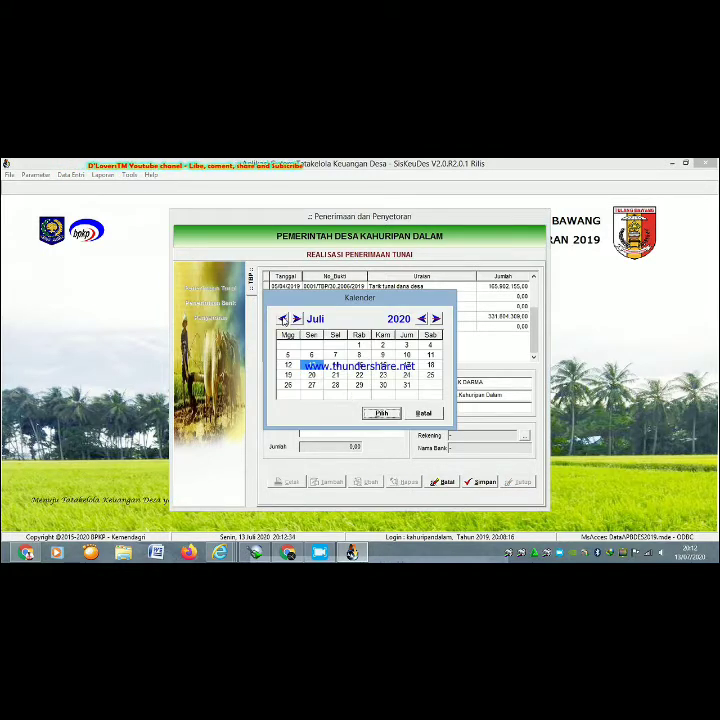
{"action": "left_click", "coordinate": [283, 319]}
{"action": "left_click", "coordinate": [283, 319]}
{"action": "left_click", "coordinate": [283, 319]}
{"action": "left_click", "coordinate": [283, 319]}
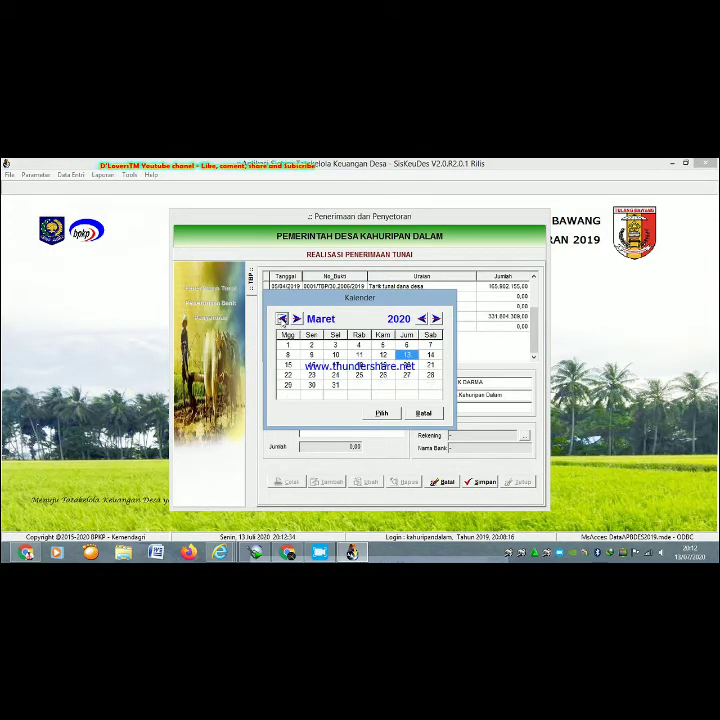
{"action": "left_click", "coordinate": [283, 319]}
{"action": "left_click", "coordinate": [283, 319]}
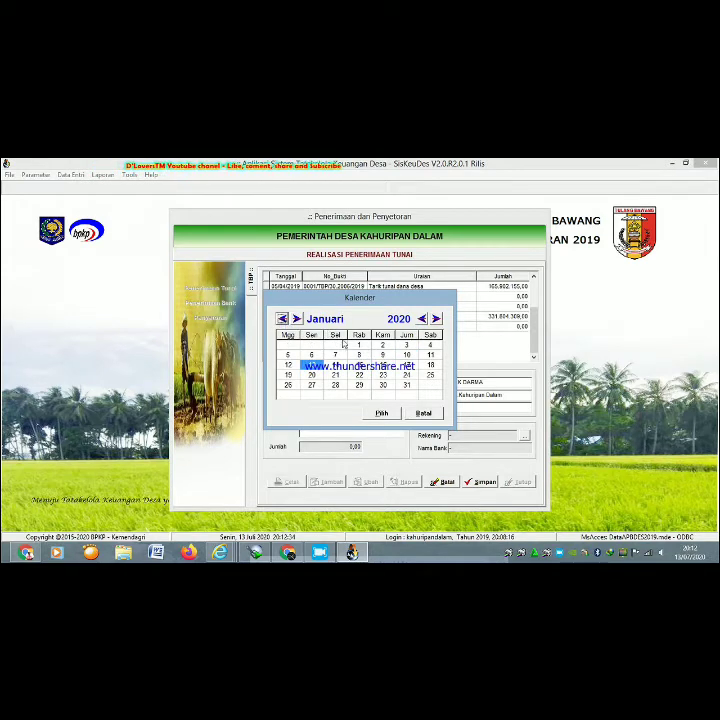
{"action": "left_click", "coordinate": [283, 319]}
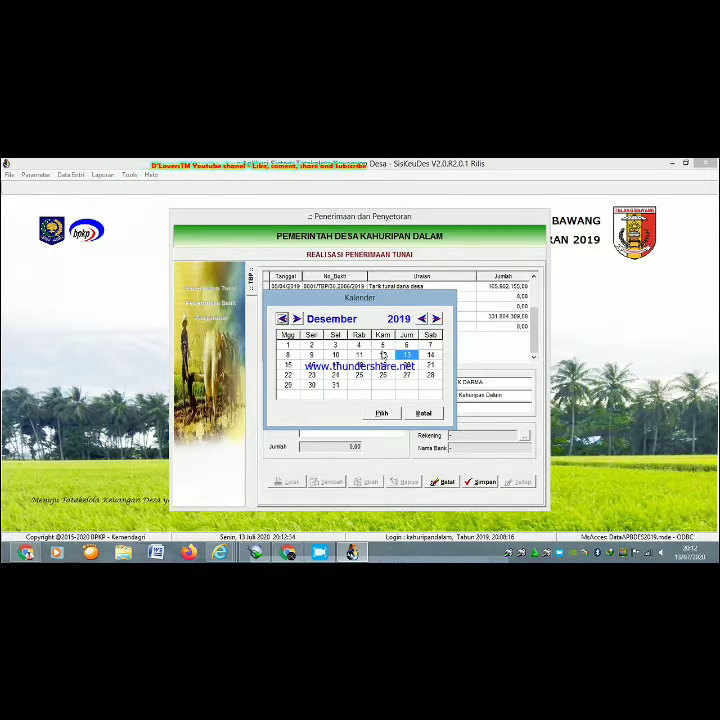
{"action": "left_click", "coordinate": [432, 377]}
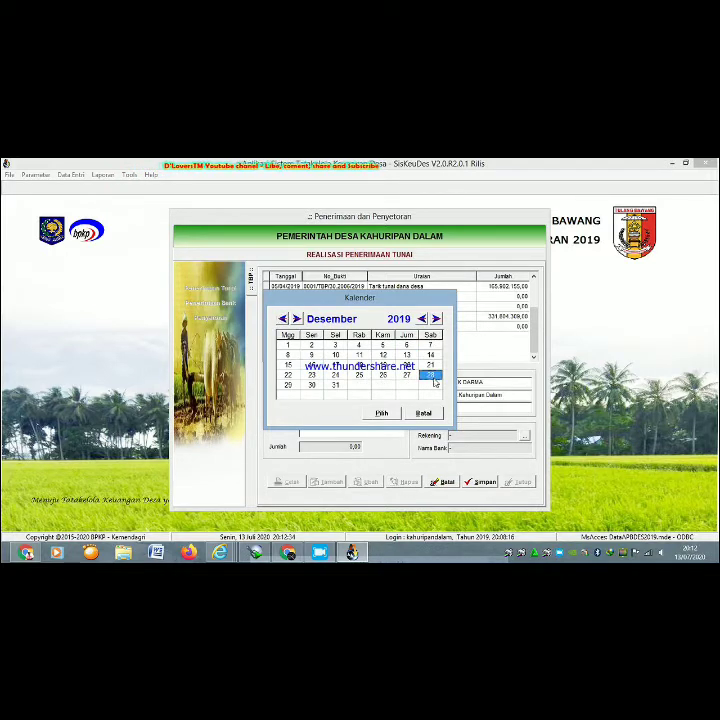
{"action": "left_click", "coordinate": [382, 414]}
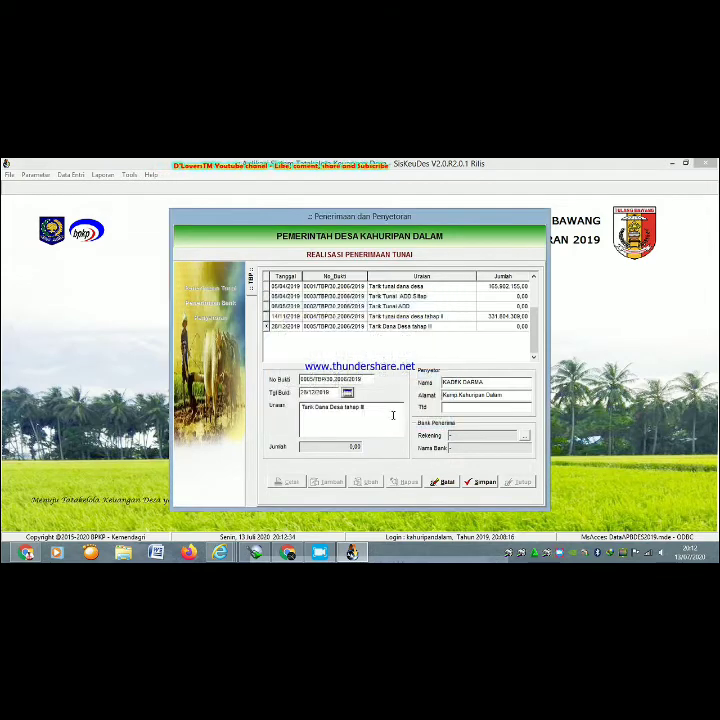
{"action": "left_click", "coordinate": [481, 481]}
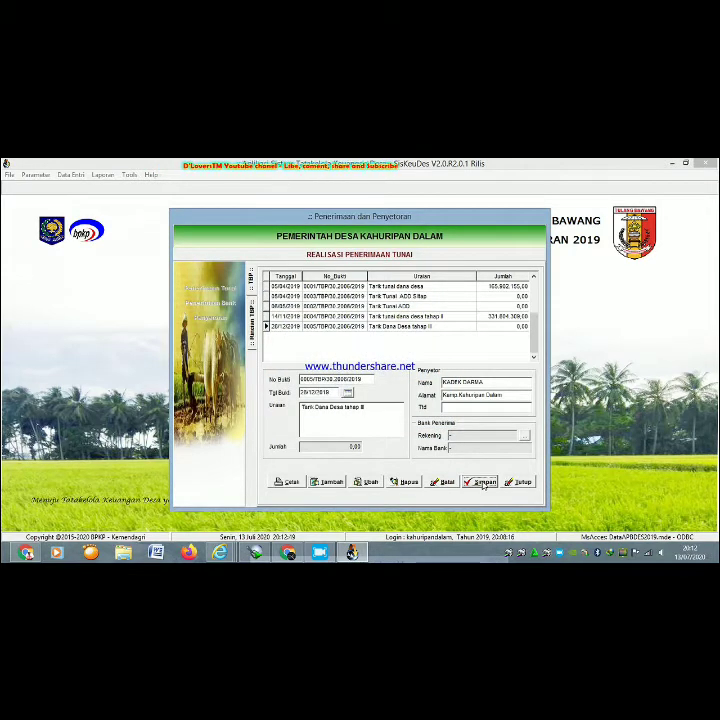
{"action": "left_click", "coordinate": [432, 328]}
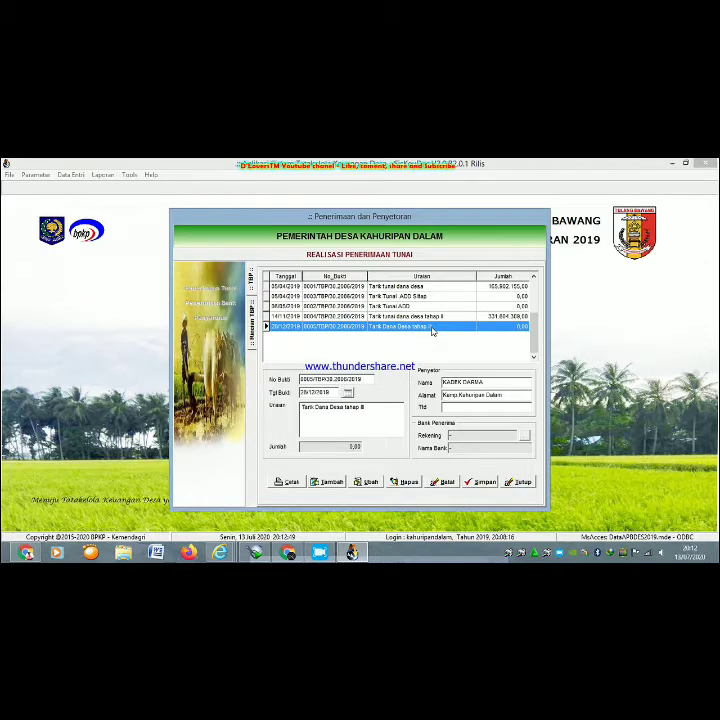
- Add a 50.000.000,00 Dana Desa (4.2.1.01) detail line to receipt 0005, save, and close the form
{"action": "double_click", "coordinate": [433, 331]}
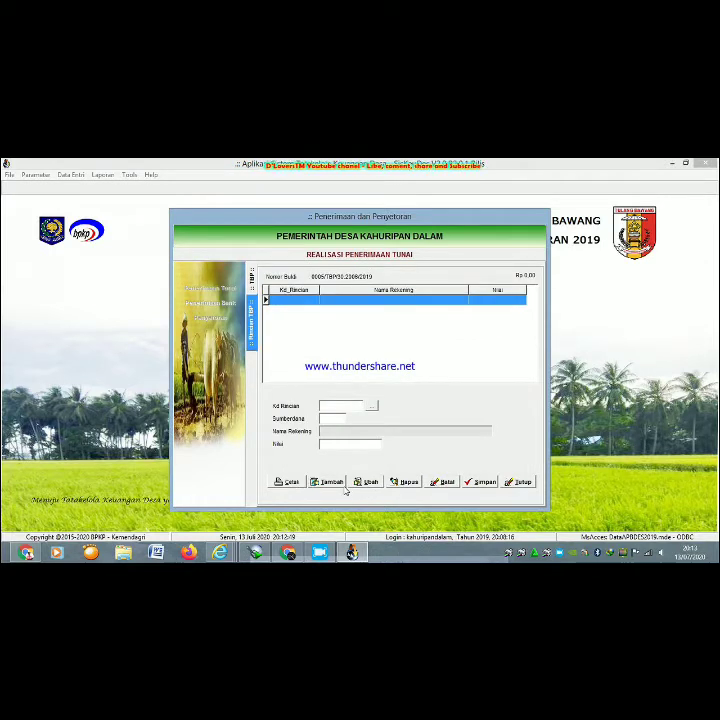
{"action": "left_click", "coordinate": [330, 482]}
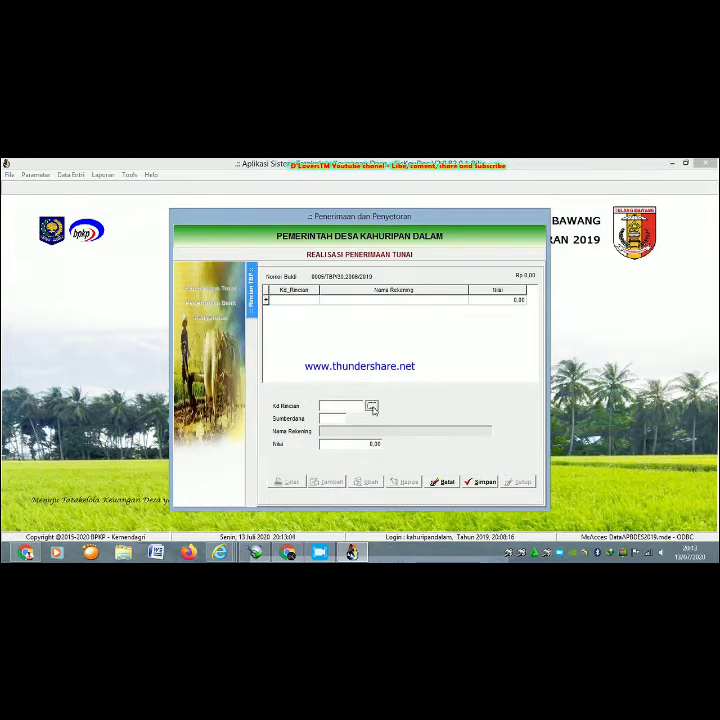
{"action": "left_click", "coordinate": [372, 408]}
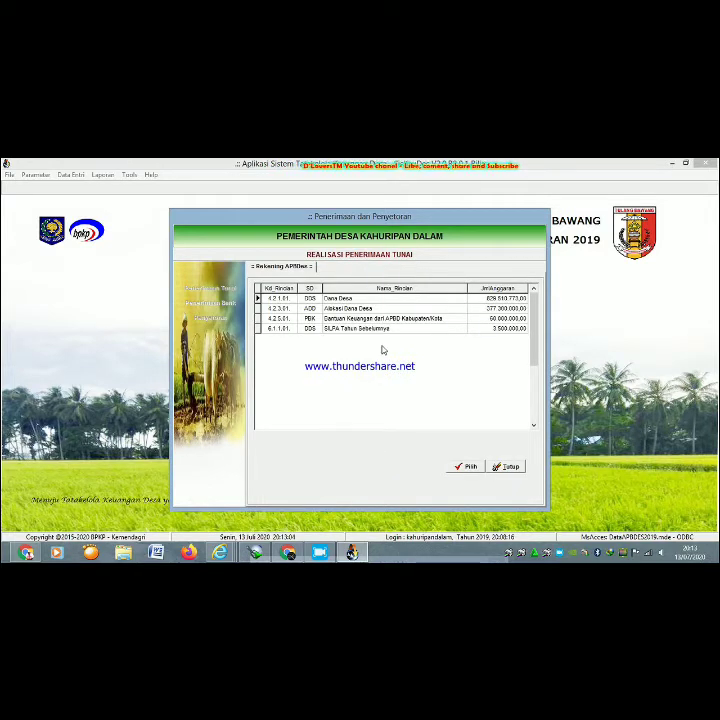
{"action": "left_click", "coordinate": [370, 299]}
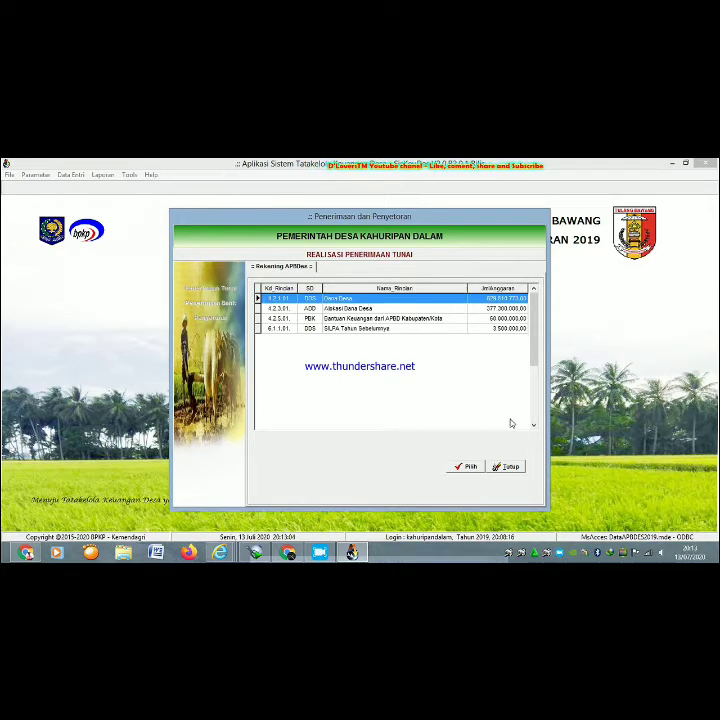
{"action": "left_click", "coordinate": [466, 467]}
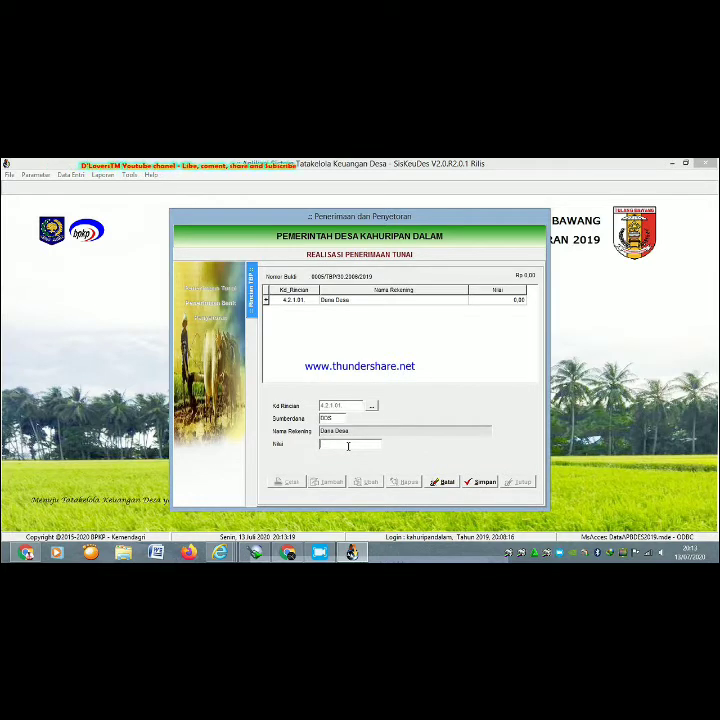
{"action": "type", "text": "50000"}
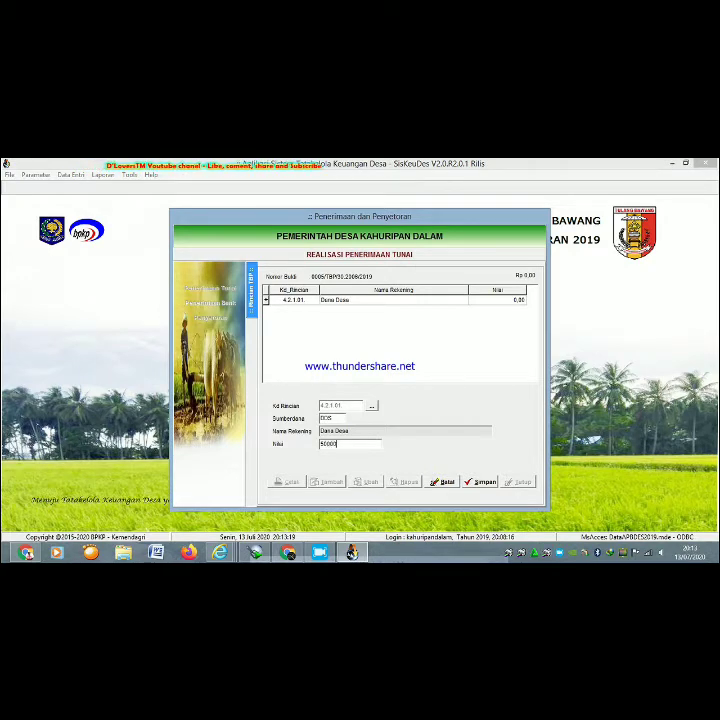
{"action": "type", "text": "000"}
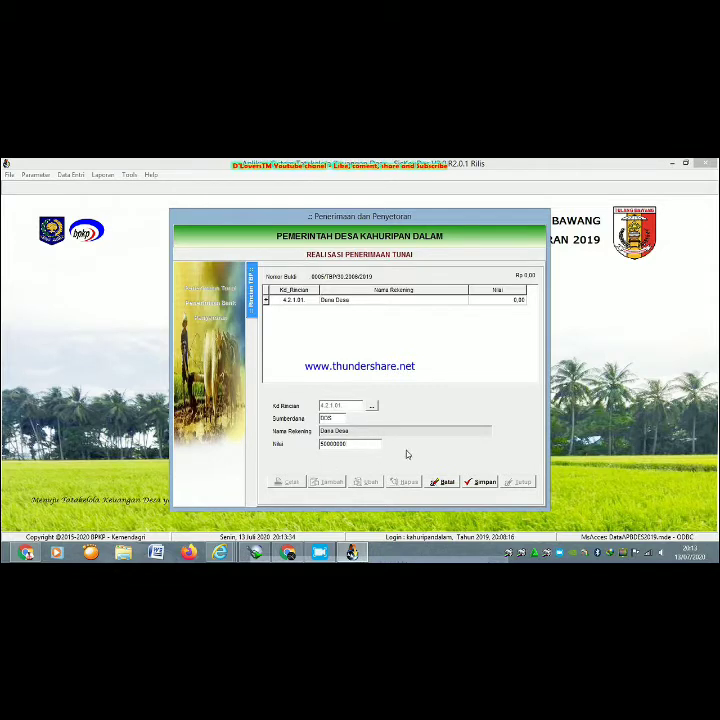
{"action": "left_click", "coordinate": [484, 482]}
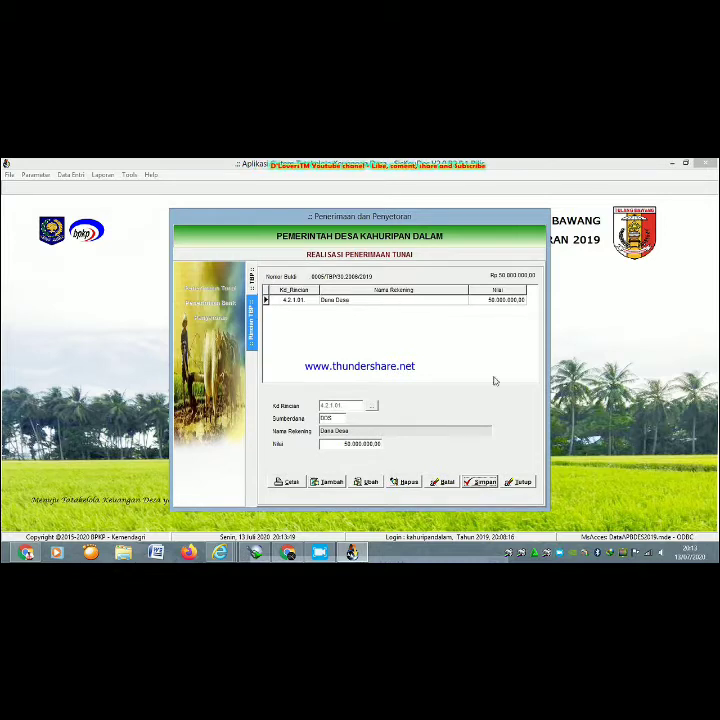
{"action": "left_click", "coordinate": [522, 483]}
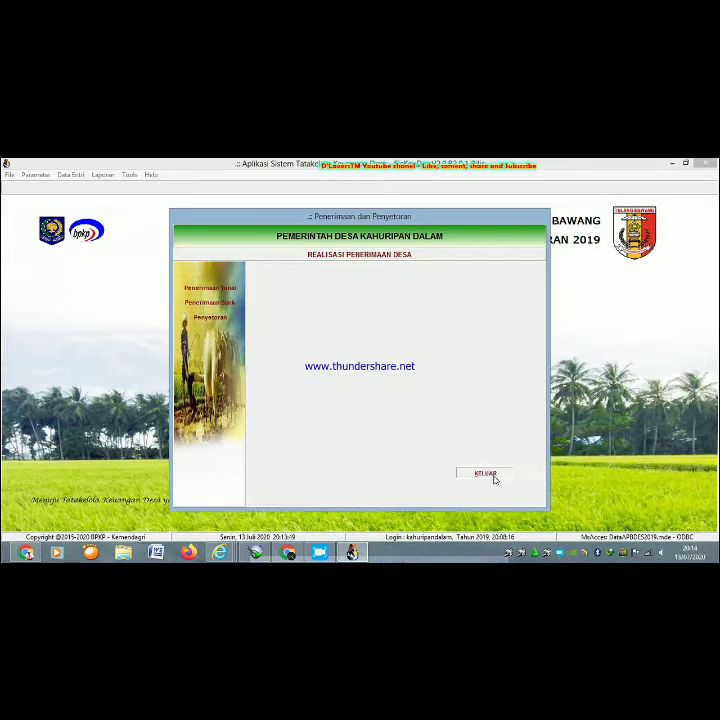
- Exit the receipts window and open Data Entri > Penatausahaan > Pencairan SPP
{"action": "left_click", "coordinate": [492, 476]}
{"action": "left_click", "coordinate": [76, 176]}
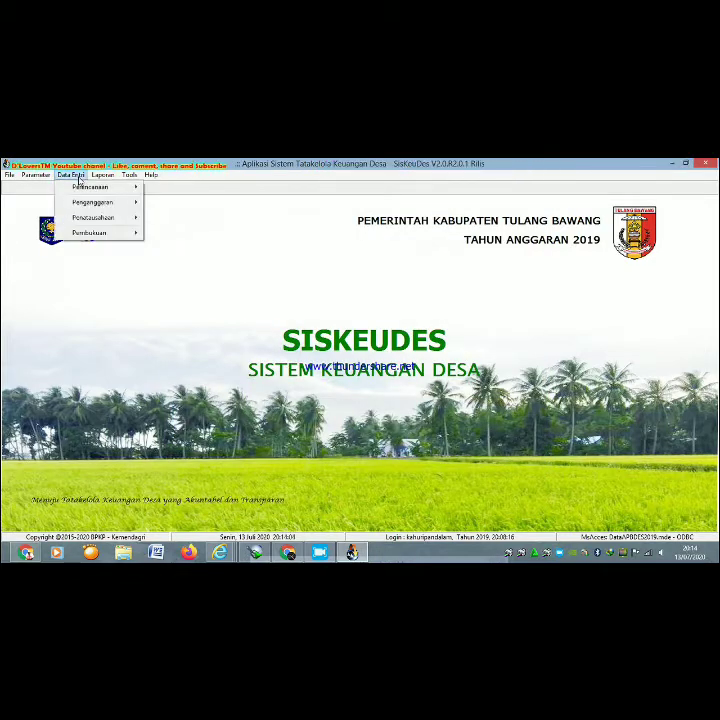
{"action": "mouse_move", "coordinate": [86, 222]}
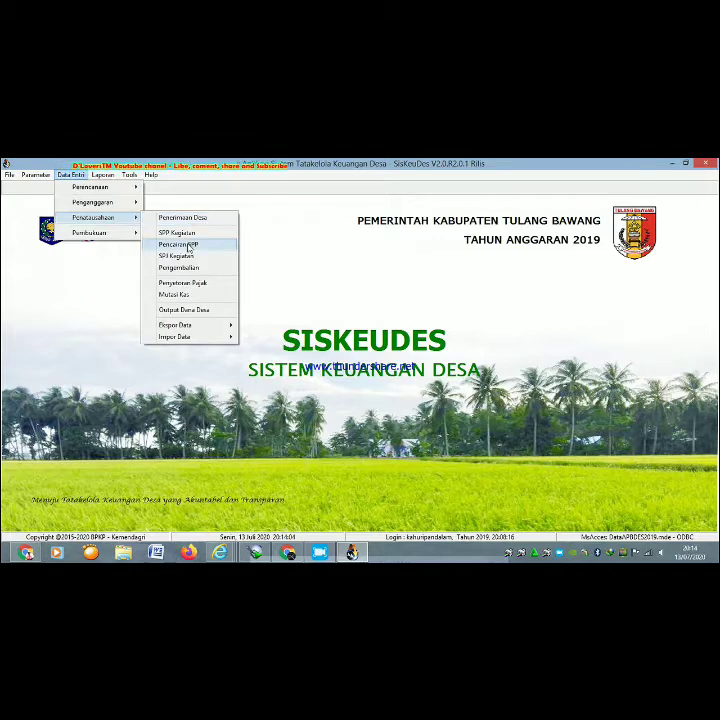
{"action": "left_click", "coordinate": [188, 245]}
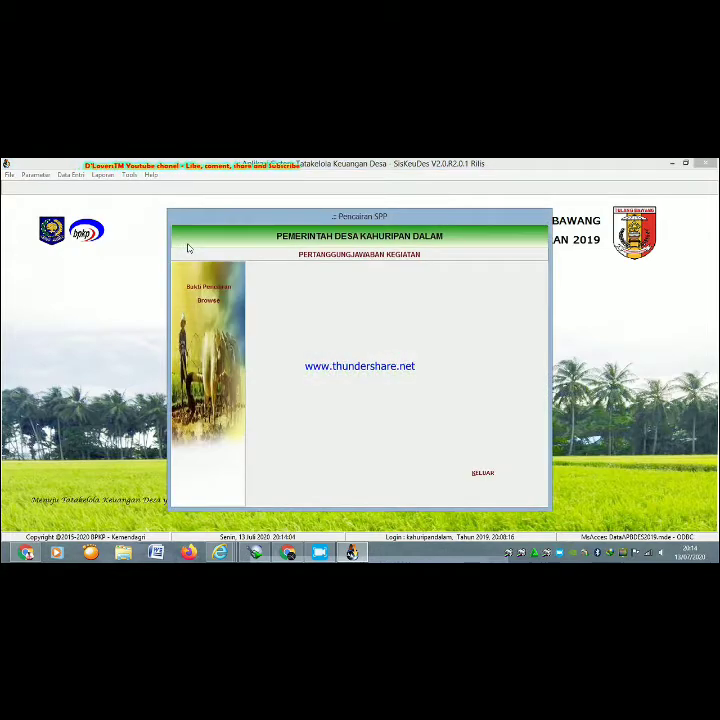
- Under Bukti Pencairan, open the undisbursed Penyediaan Tunjangan BPK SPP's disbursement form
{"action": "left_click", "coordinate": [213, 294]}
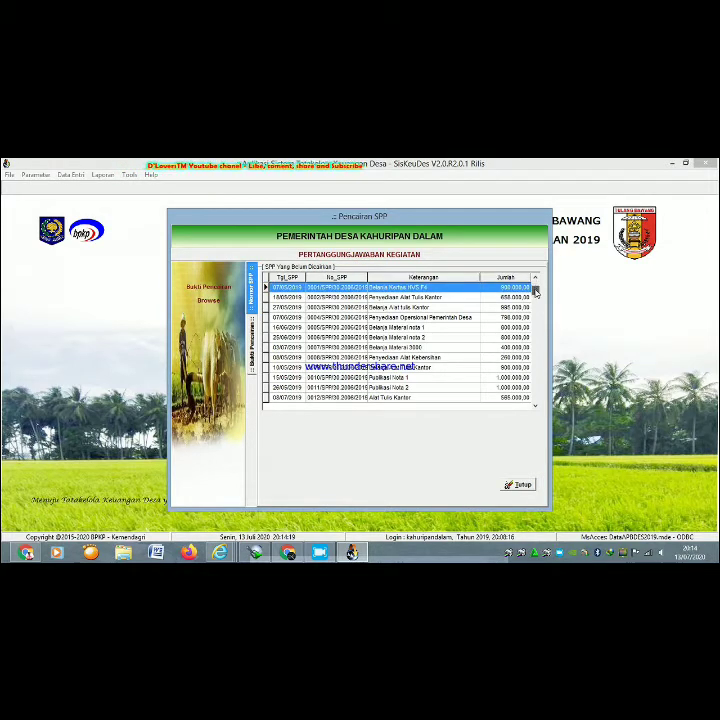
{"action": "left_click_drag", "start_coordinate": [535, 288], "coordinate": [553, 421]}
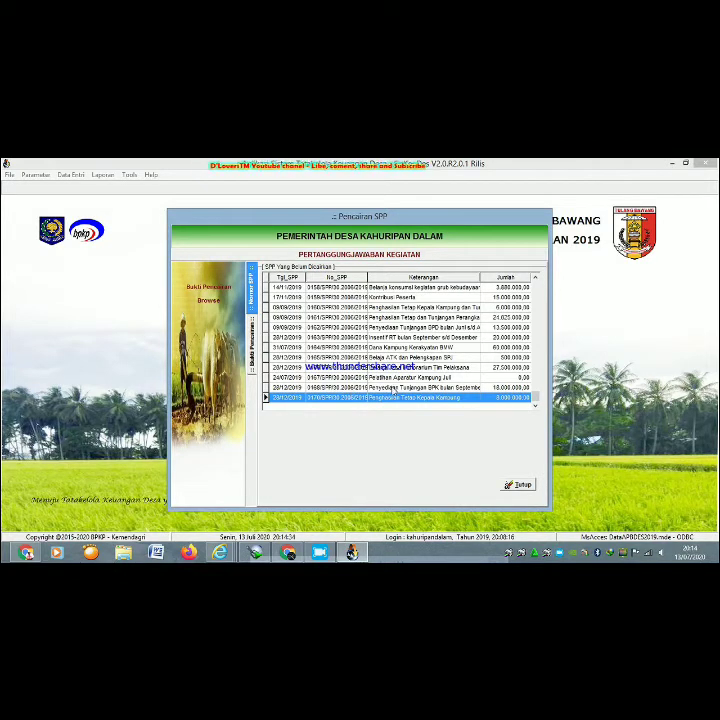
{"action": "left_click", "coordinate": [393, 388]}
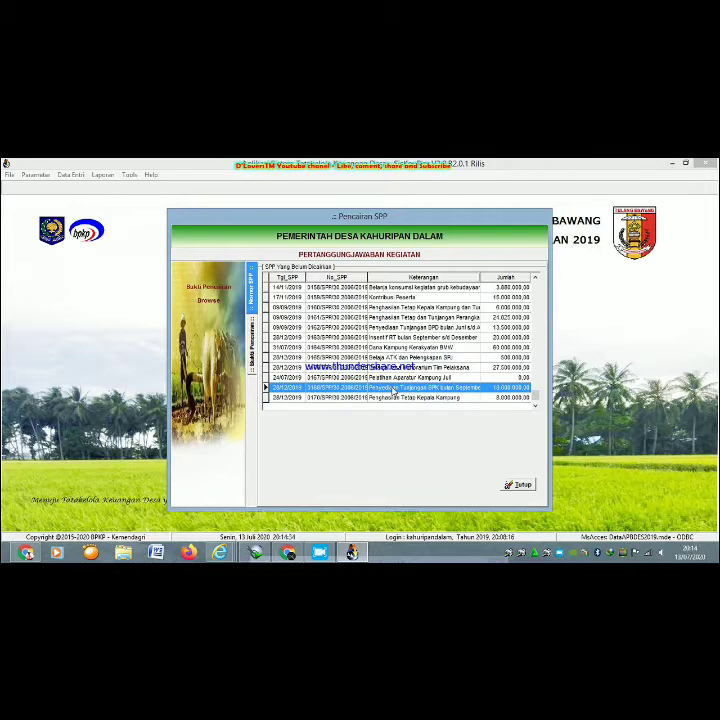
{"action": "double_click", "coordinate": [393, 388]}
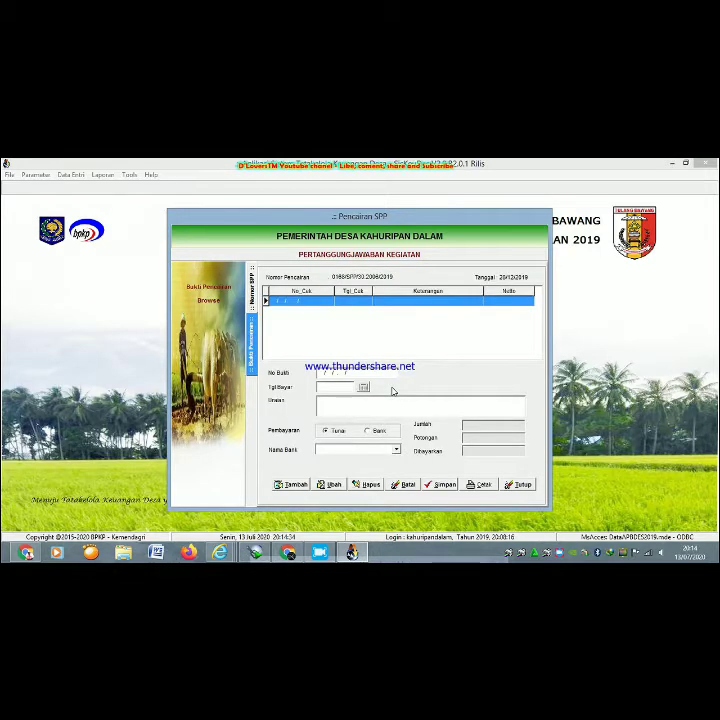
{"action": "left_click", "coordinate": [251, 305]}
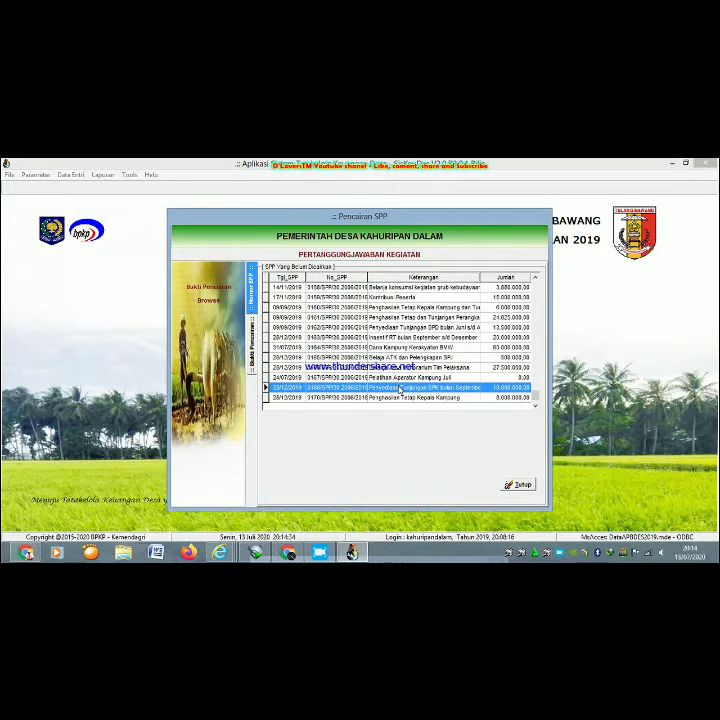
{"action": "double_click", "coordinate": [400, 389]}
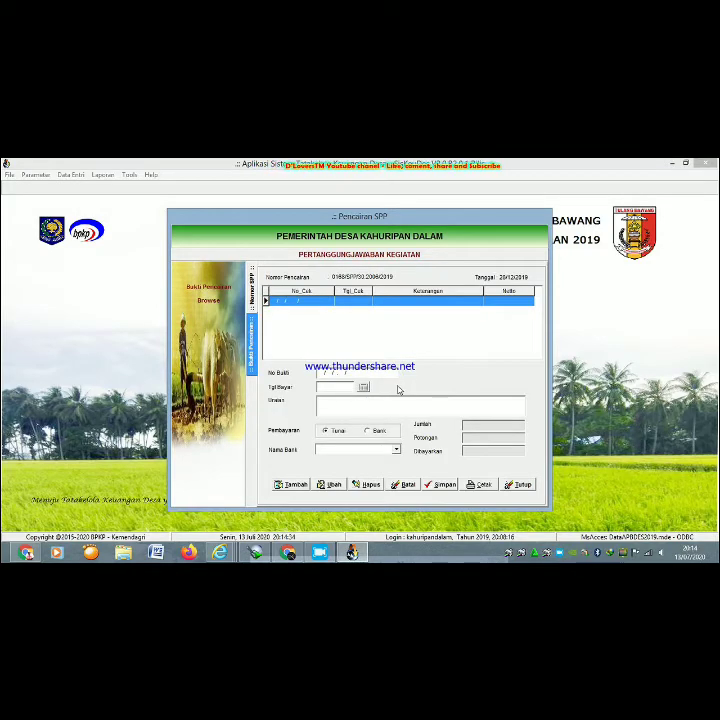
- Add an 18.000.000,00 cash disbursement for the BPK allowance, paid 28/12/2019, and save it
{"action": "left_click", "coordinate": [301, 487]}
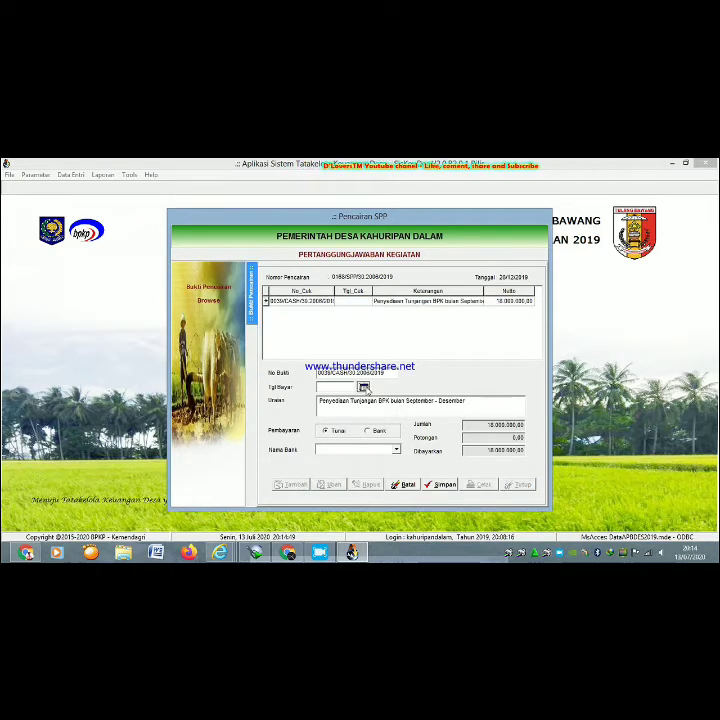
{"action": "left_click", "coordinate": [365, 389]}
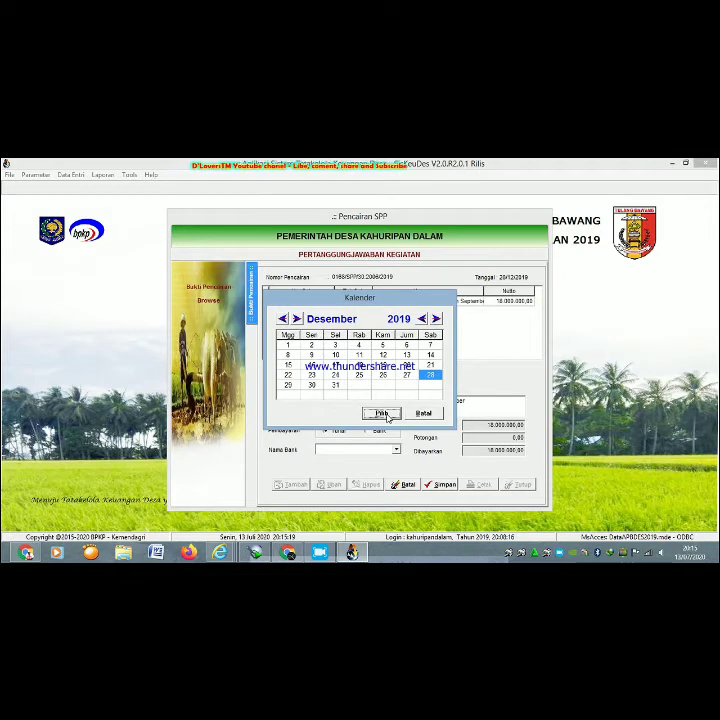
{"action": "left_click", "coordinate": [383, 414]}
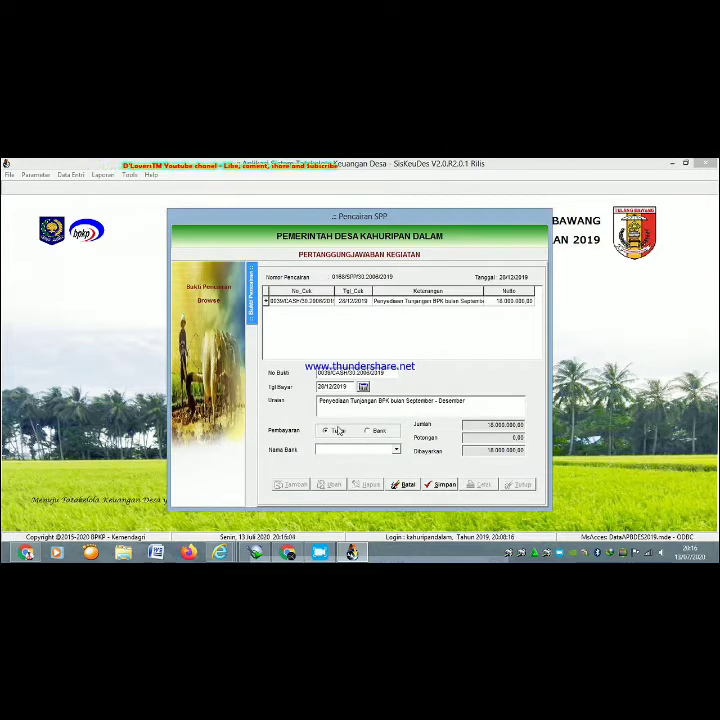
{"action": "left_click", "coordinate": [440, 486]}
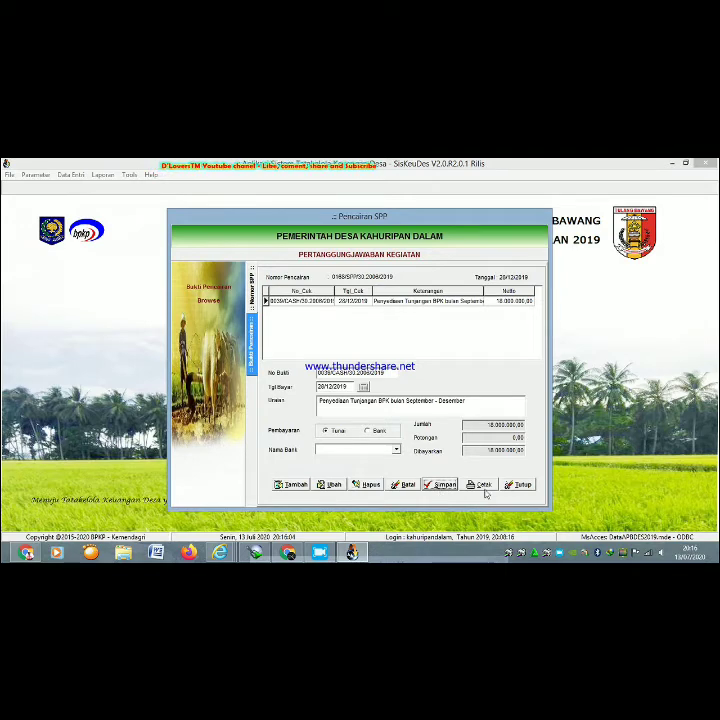
- Preview the Bukti Pencairan SPP proof at page width, scrolling past the account breakdown and totals
{"action": "left_click", "coordinate": [483, 487]}
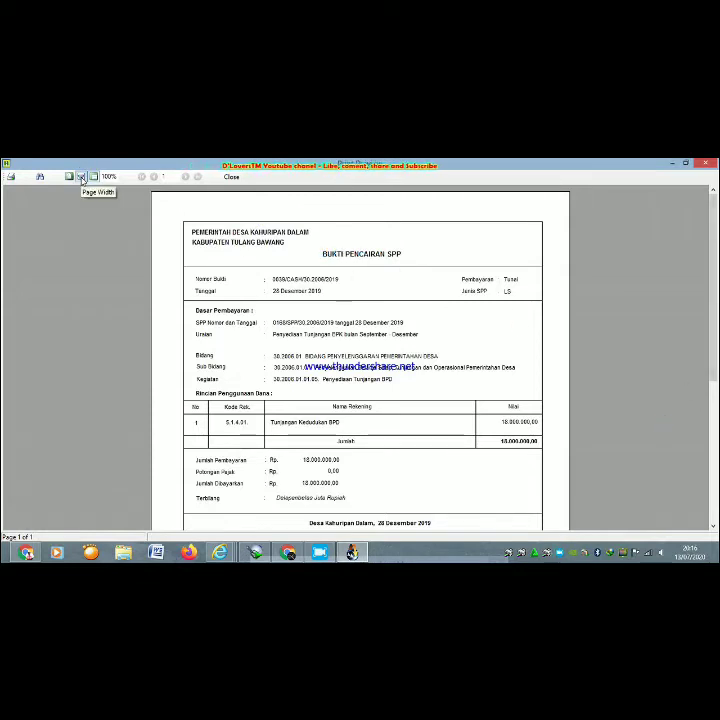
{"action": "left_click", "coordinate": [81, 177]}
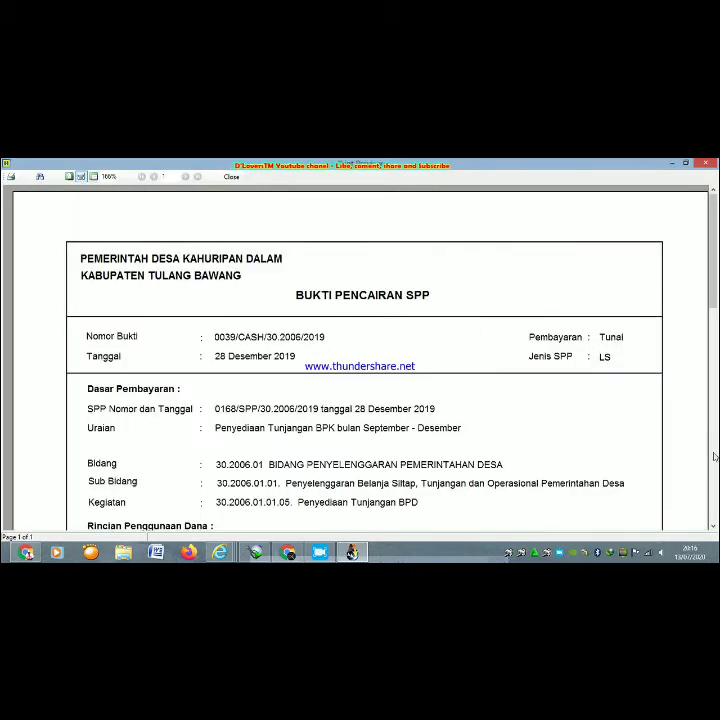
{"action": "left_click", "coordinate": [713, 528]}
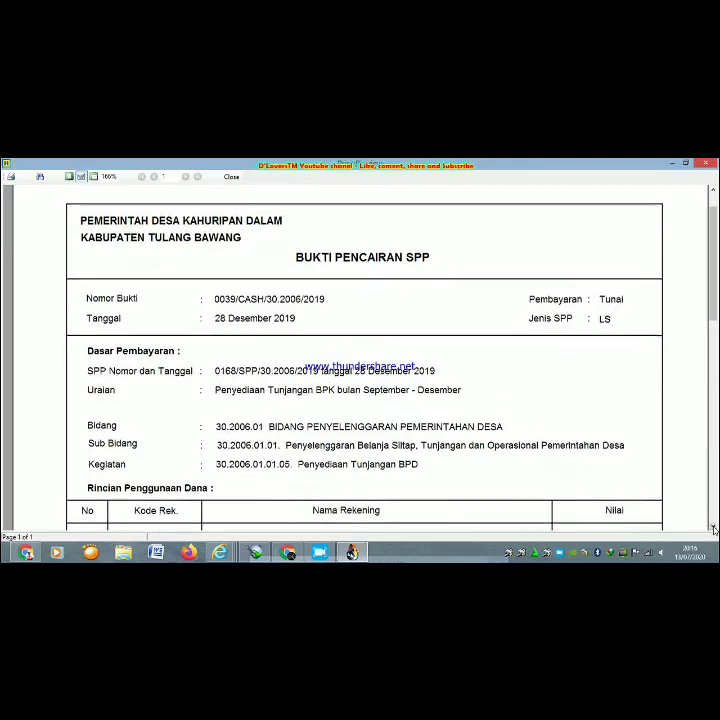
{"action": "left_click", "coordinate": [713, 528]}
{"action": "left_click", "coordinate": [713, 528]}
{"action": "left_click", "coordinate": [713, 528]}
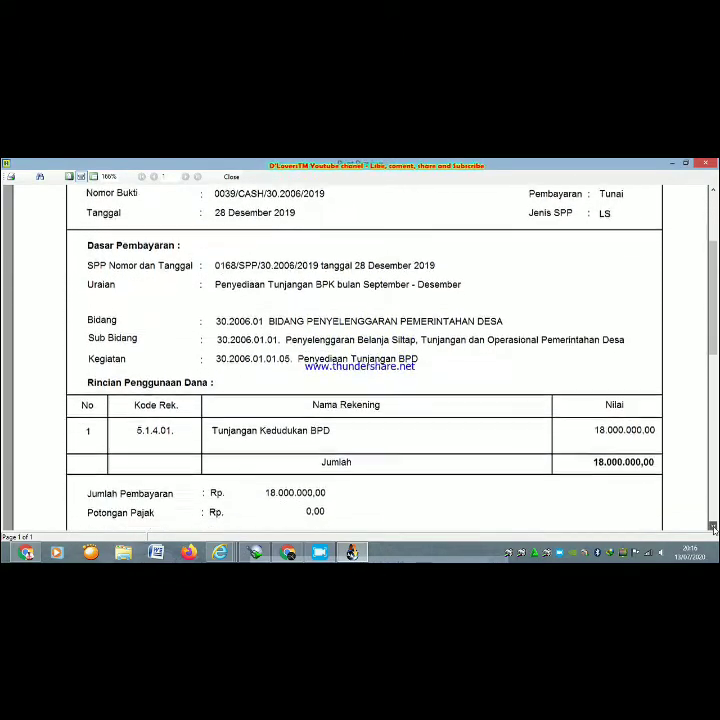
{"action": "left_click", "coordinate": [713, 528]}
{"action": "left_click", "coordinate": [713, 528]}
{"action": "left_click", "coordinate": [713, 528]}
{"action": "left_click", "coordinate": [713, 528]}
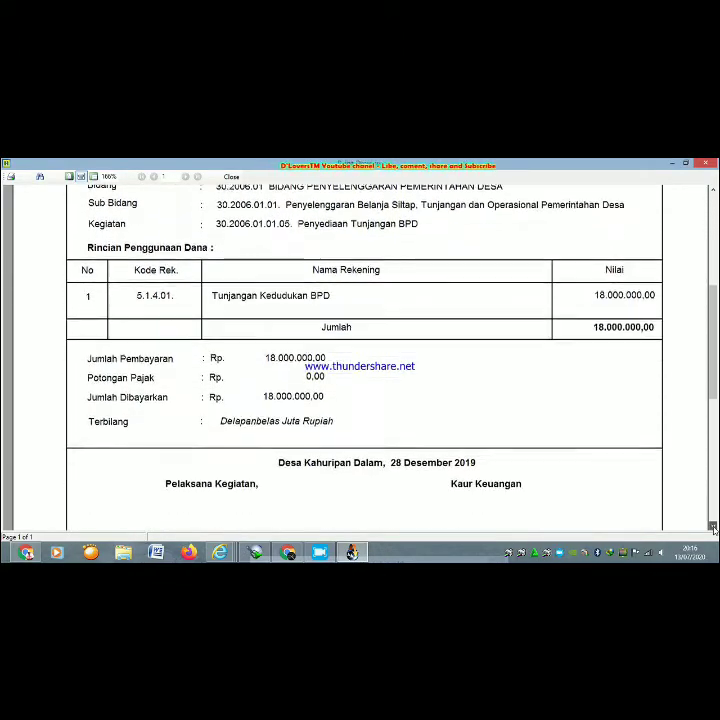
{"action": "left_click", "coordinate": [713, 528]}
- Read down to the signatories and Printed by Siskeudes footer, then close the preview and accountability form
{"action": "left_click", "coordinate": [713, 528]}
{"action": "left_click", "coordinate": [713, 528]}
{"action": "left_click", "coordinate": [713, 528]}
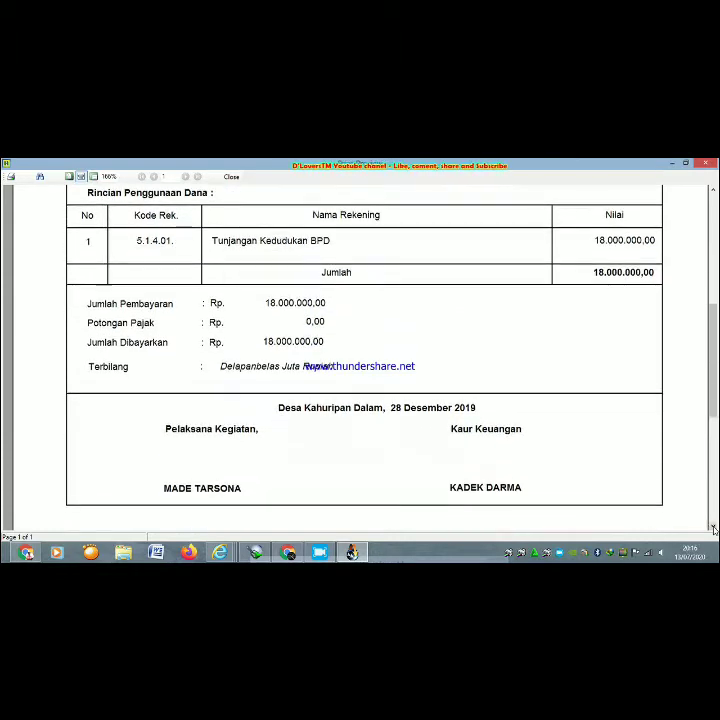
{"action": "left_click", "coordinate": [713, 528]}
{"action": "left_click", "coordinate": [713, 528]}
{"action": "left_click", "coordinate": [713, 528]}
{"action": "left_click", "coordinate": [713, 528]}
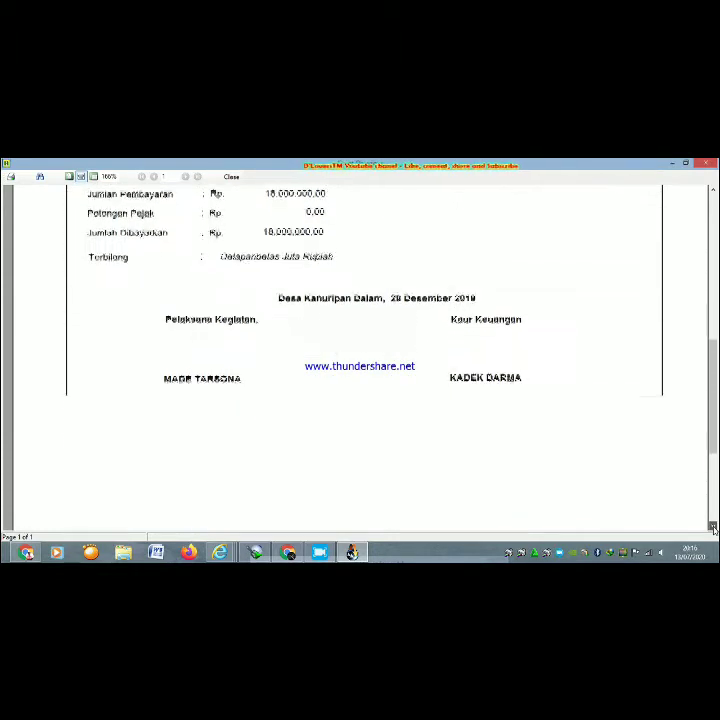
{"action": "left_click", "coordinate": [713, 528]}
{"action": "left_click", "coordinate": [713, 528]}
{"action": "left_click", "coordinate": [713, 528]}
{"action": "left_click", "coordinate": [713, 528]}
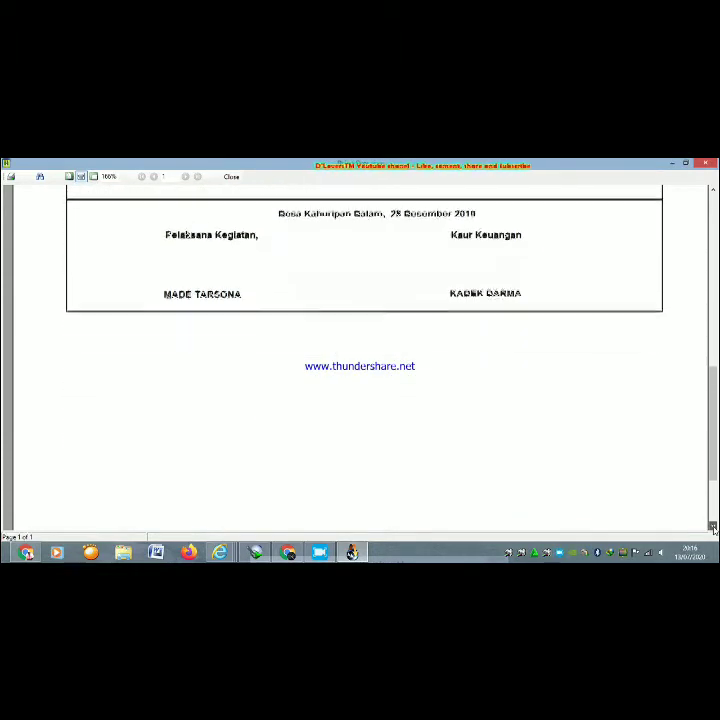
{"action": "left_click", "coordinate": [713, 528]}
{"action": "left_click", "coordinate": [713, 528]}
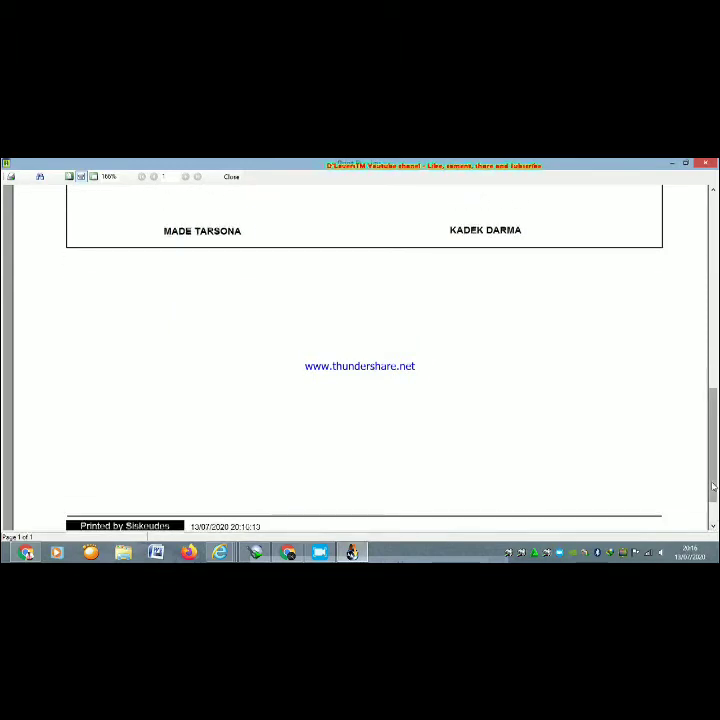
{"action": "left_click", "coordinate": [713, 528]}
{"action": "left_click", "coordinate": [713, 528]}
{"action": "left_click", "coordinate": [713, 528]}
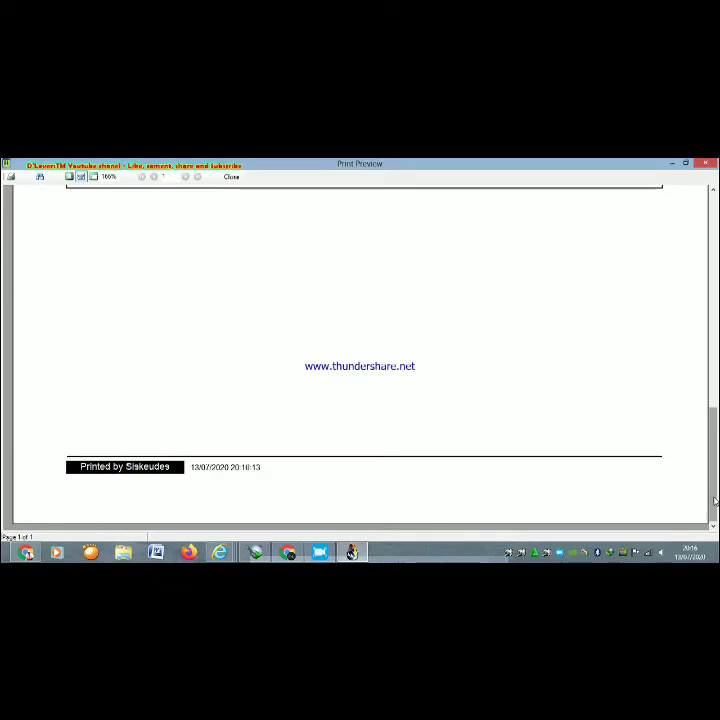
{"action": "left_click_drag", "start_coordinate": [714, 502], "coordinate": [714, 287]}
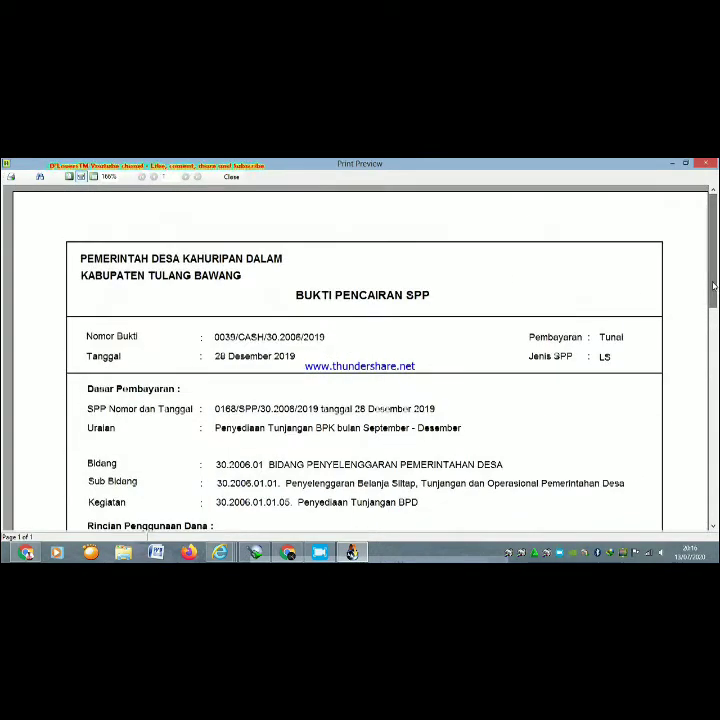
{"action": "left_click", "coordinate": [707, 163]}
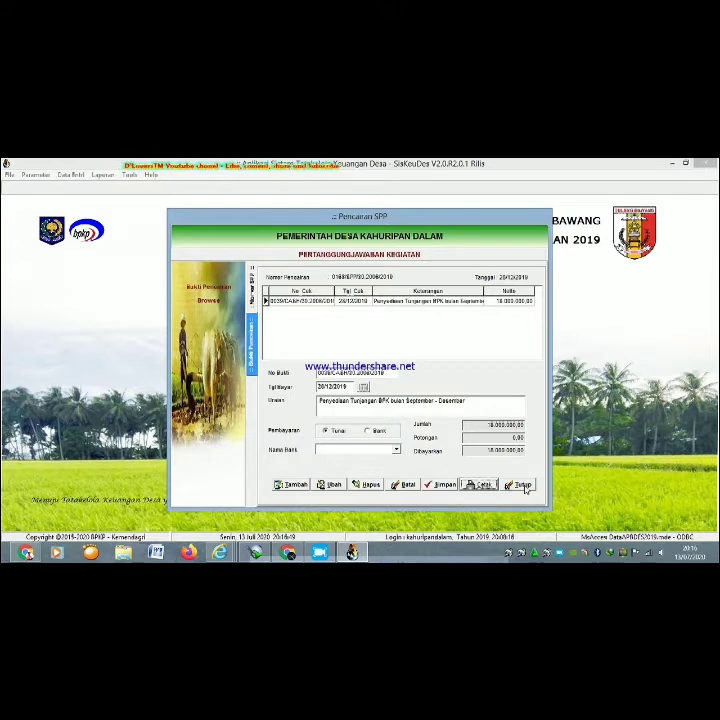
{"action": "left_click", "coordinate": [524, 485]}
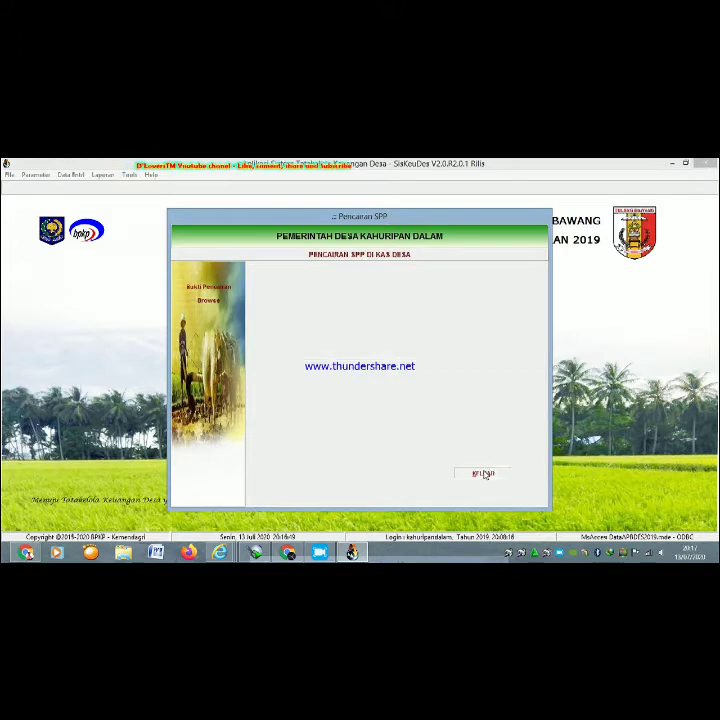
- Close the Pencairan SPP window with Keluar and open the Laporan menu
{"action": "left_click", "coordinate": [483, 474]}
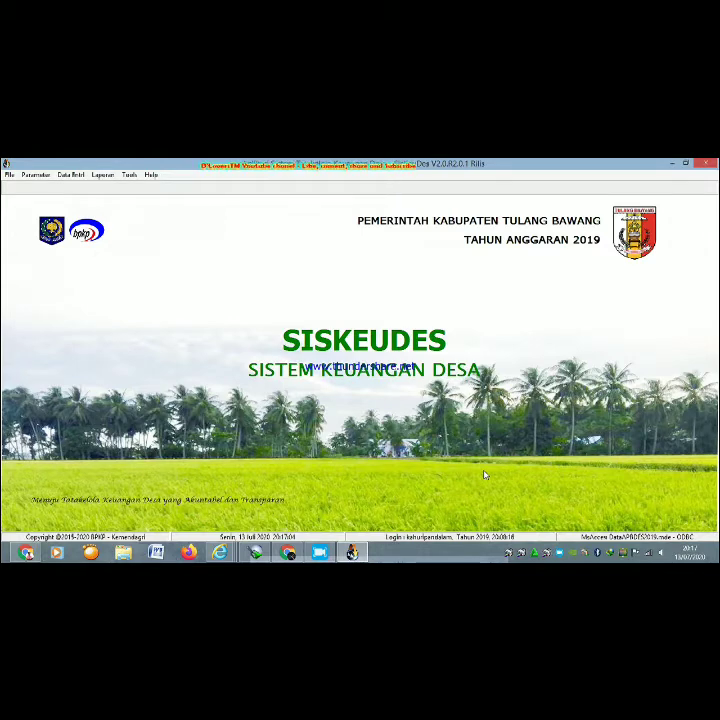
{"action": "left_click", "coordinate": [104, 175]}
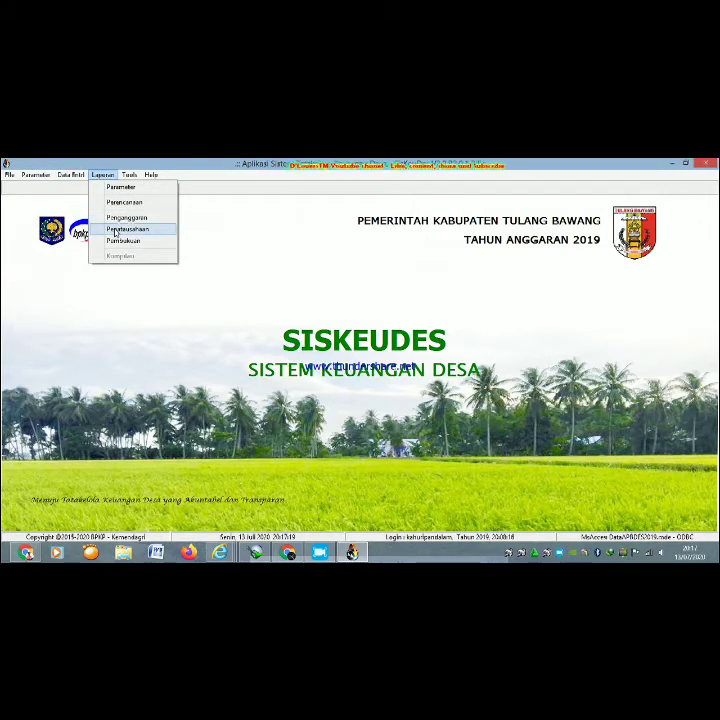
- Print-preview the Penatausahaan Buku Kas Umum report for Kecamatan Menggala Timur, Desa Kahuripan Dalam
{"action": "left_click", "coordinate": [120, 229]}
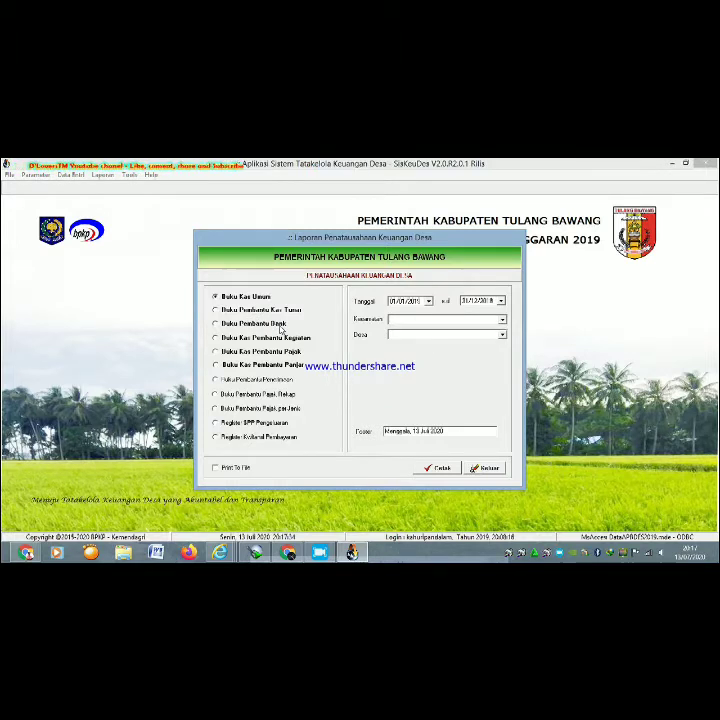
{"action": "left_click", "coordinate": [502, 321]}
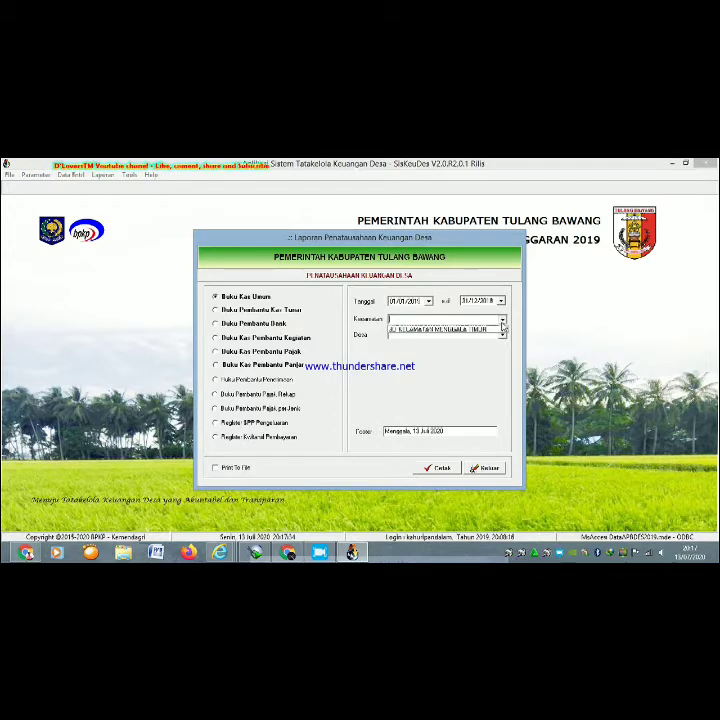
{"action": "left_click", "coordinate": [493, 329]}
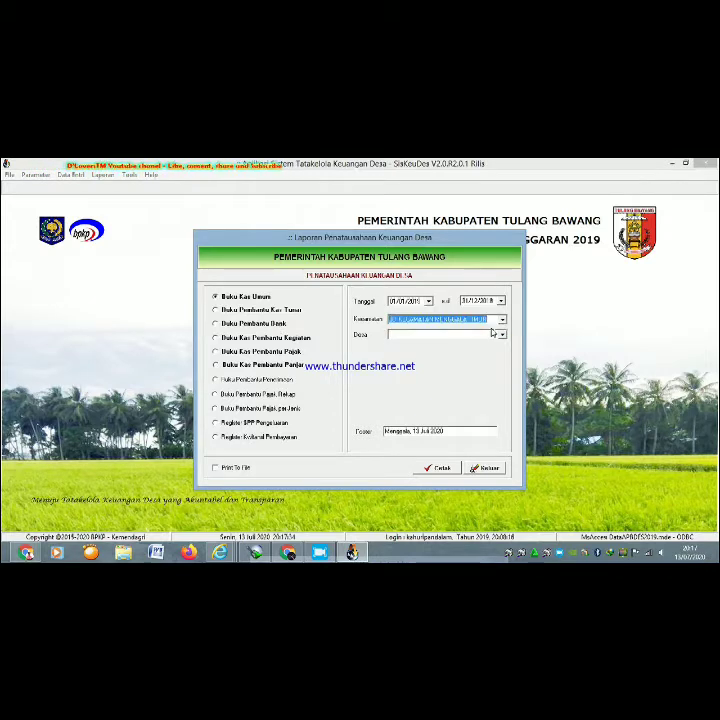
{"action": "left_click", "coordinate": [502, 335]}
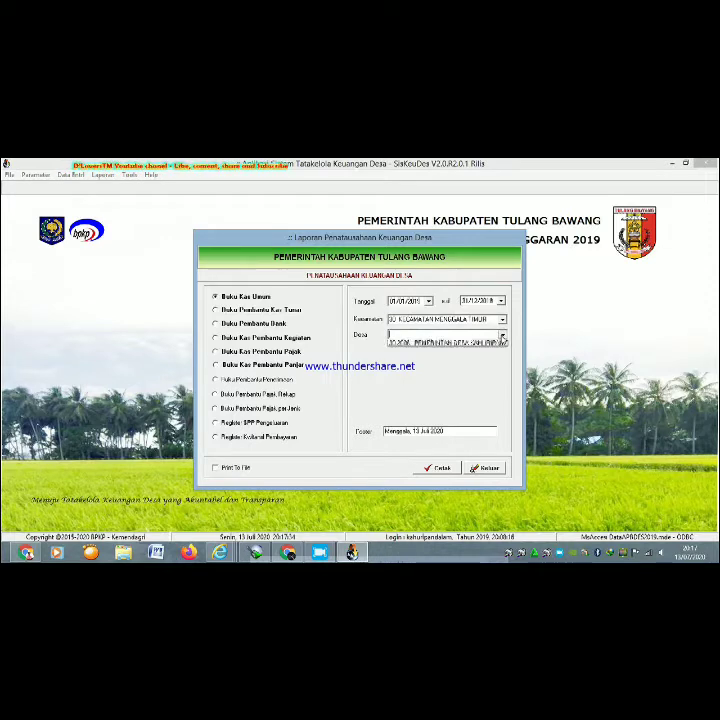
{"action": "left_click", "coordinate": [474, 345]}
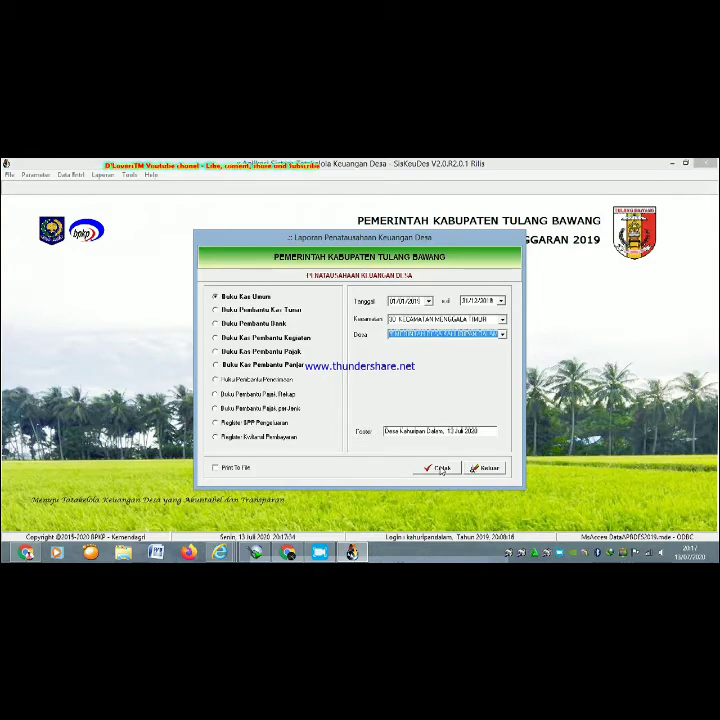
{"action": "left_click", "coordinate": [441, 468]}
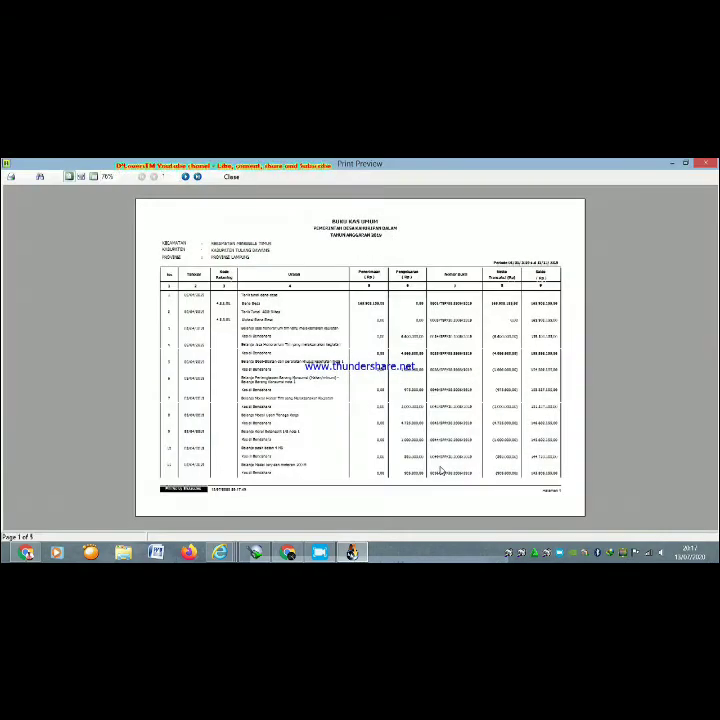
- Zoom into the Buku Kas Umum preview, then close it
{"action": "left_click", "coordinate": [81, 176]}
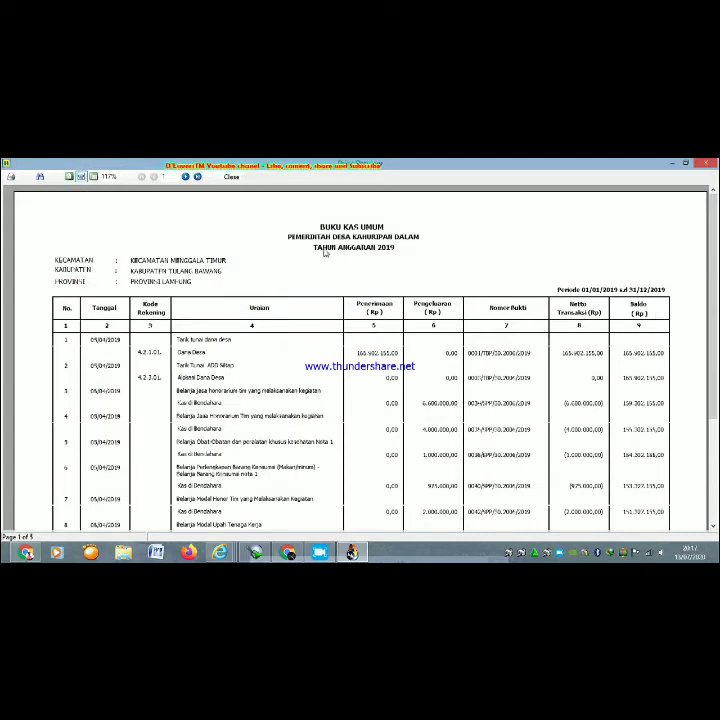
{"action": "left_click", "coordinate": [703, 166]}
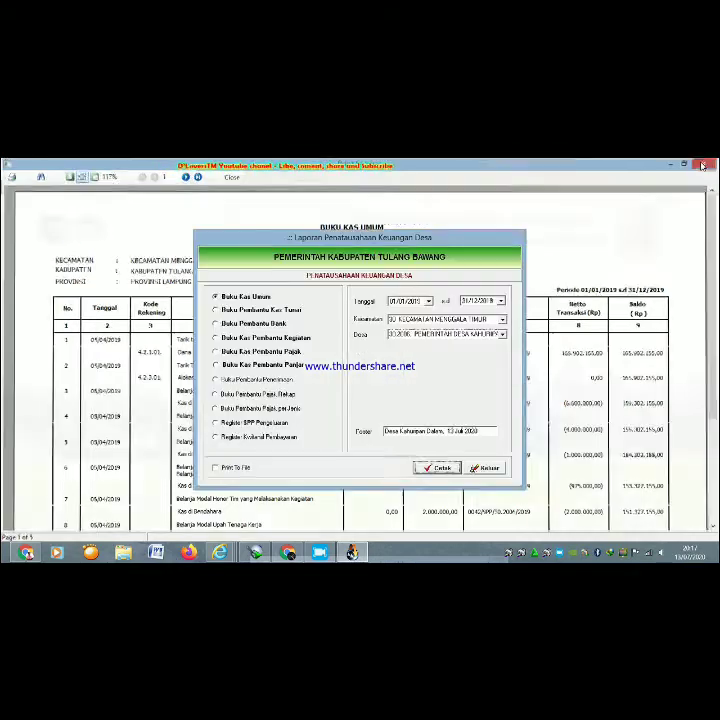
- Set the report start date to 03/12/2019 using the calendar
{"action": "left_click", "coordinate": [428, 301]}
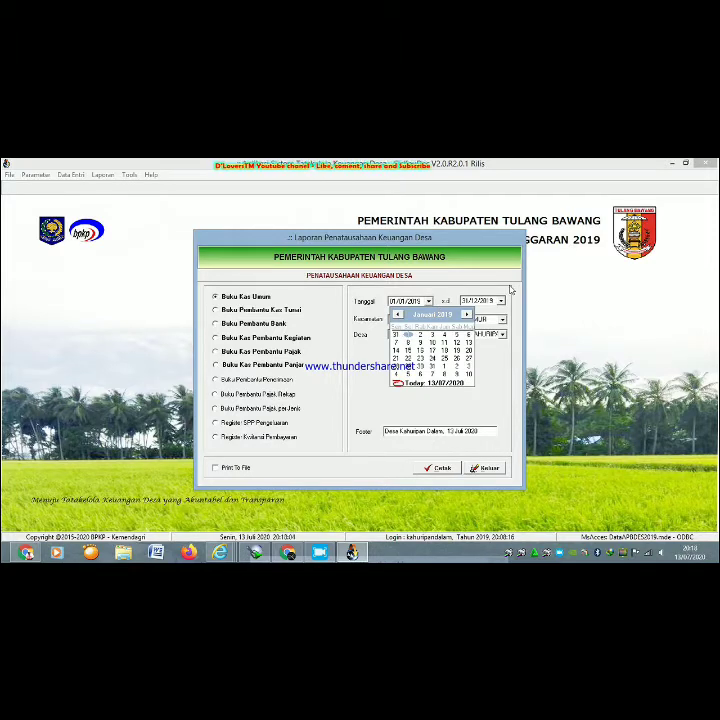
{"action": "left_click", "coordinate": [508, 291]}
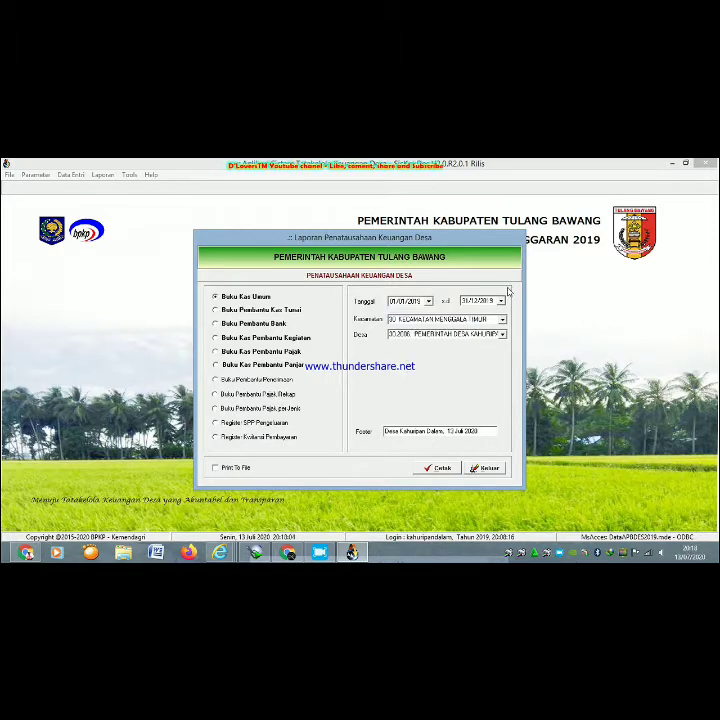
{"action": "left_click", "coordinate": [428, 302]}
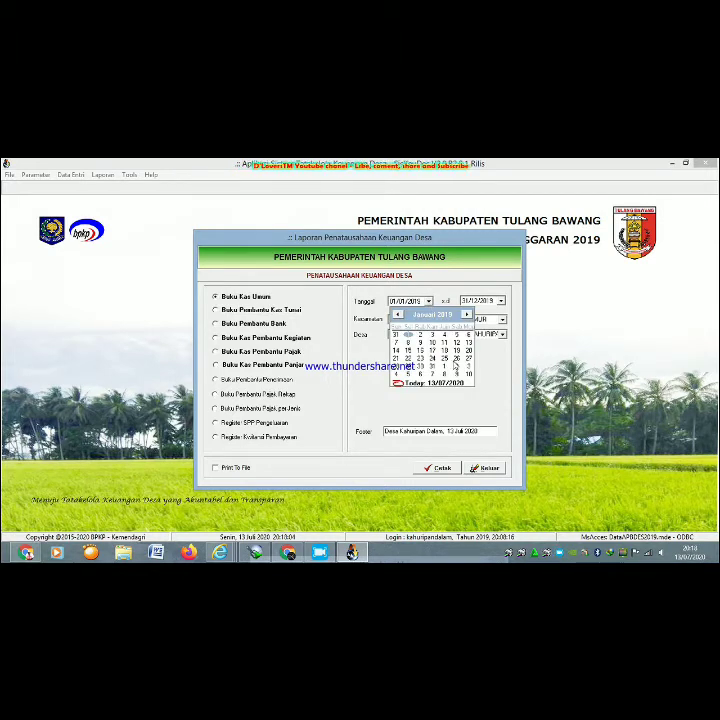
{"action": "left_click", "coordinate": [466, 315]}
{"action": "left_click", "coordinate": [466, 315]}
{"action": "left_click", "coordinate": [466, 315]}
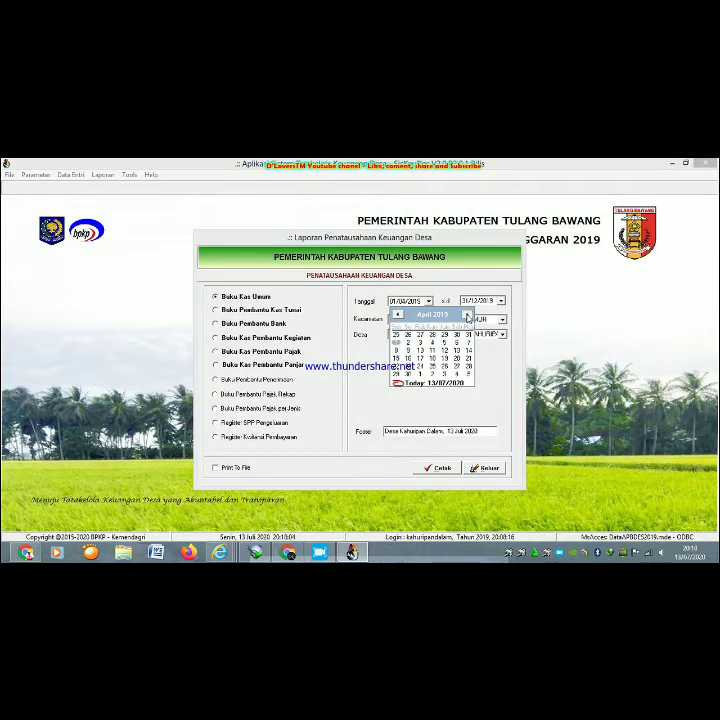
{"action": "left_click", "coordinate": [466, 315]}
{"action": "left_click", "coordinate": [466, 315]}
{"action": "left_click", "coordinate": [466, 315]}
{"action": "left_click", "coordinate": [466, 315]}
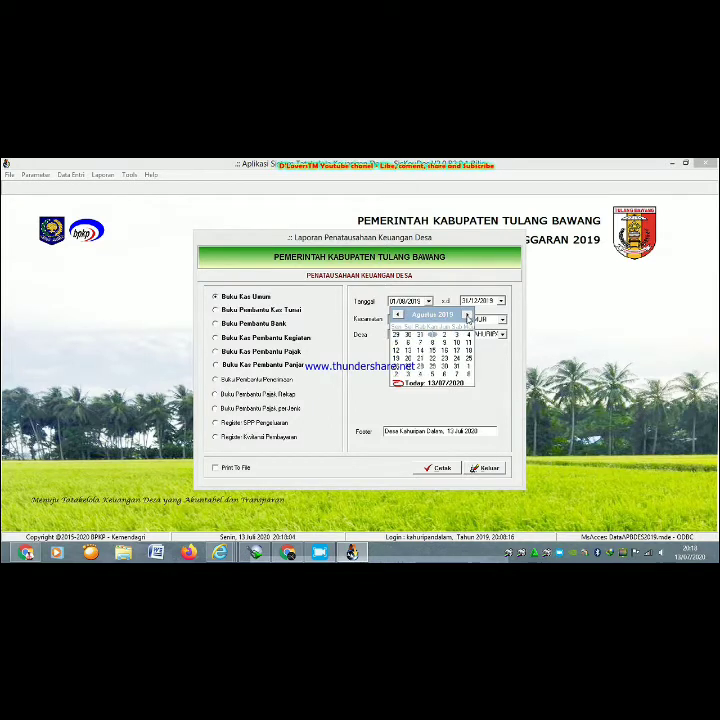
{"action": "left_click", "coordinate": [466, 315]}
{"action": "left_click", "coordinate": [466, 315]}
{"action": "left_click", "coordinate": [466, 315]}
{"action": "left_click", "coordinate": [466, 315]}
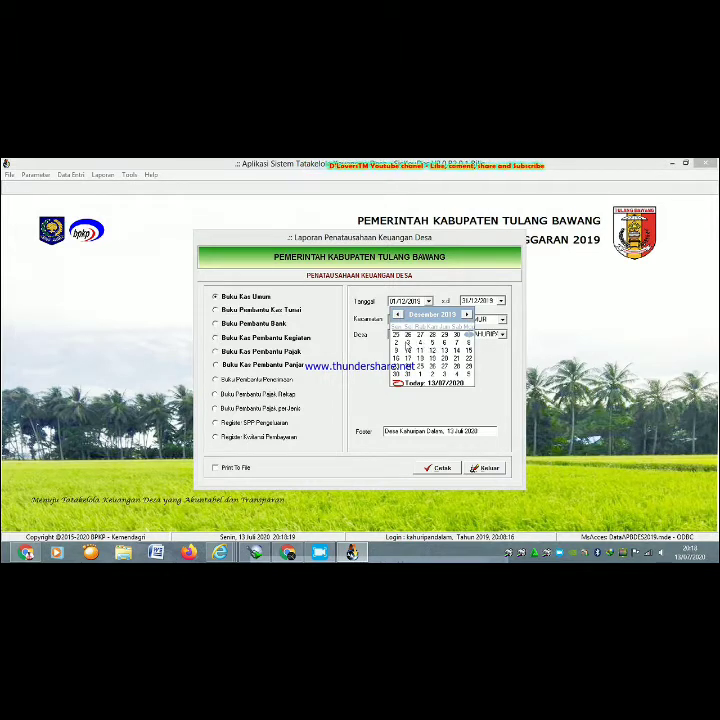
{"action": "left_click", "coordinate": [408, 343]}
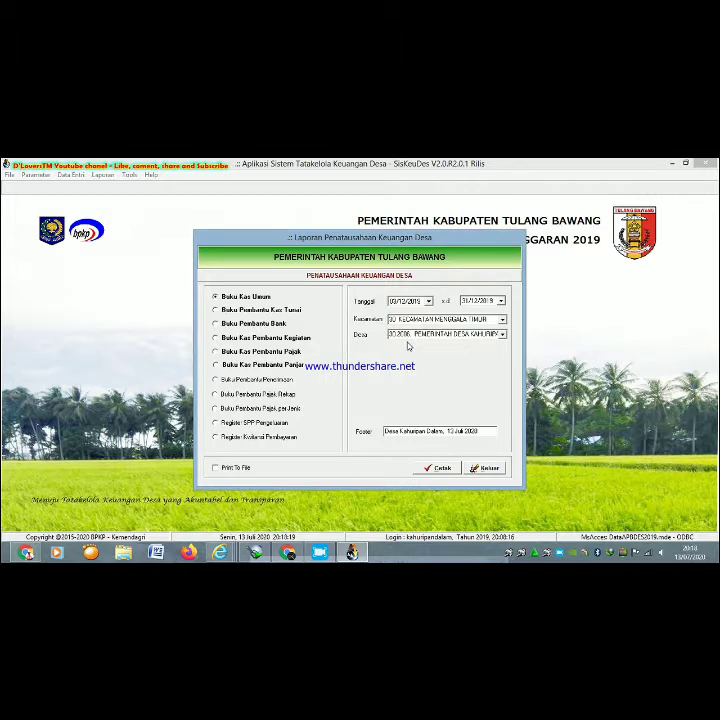
- Set the end date to 30/12/2019 and generate the Buku Kas Umum preview
{"action": "left_click", "coordinate": [501, 300]}
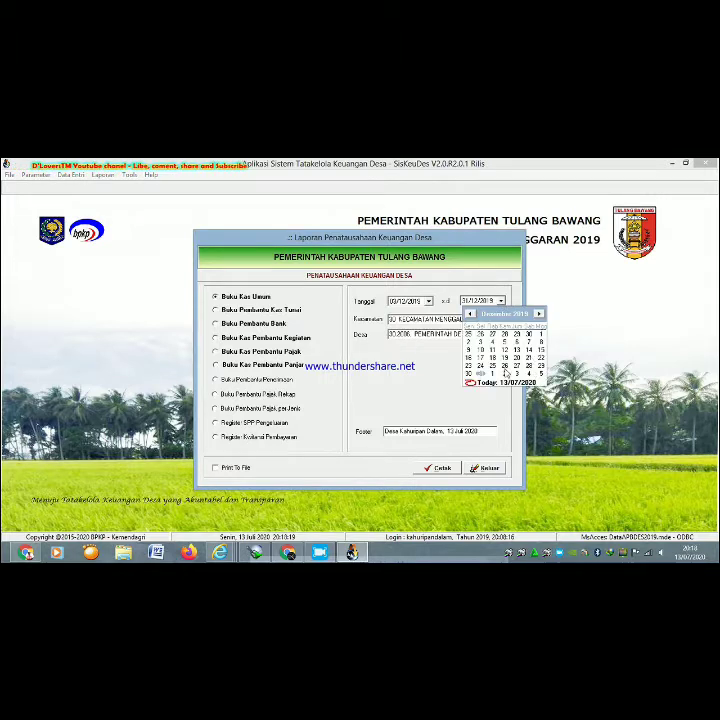
{"action": "left_click", "coordinate": [469, 374]}
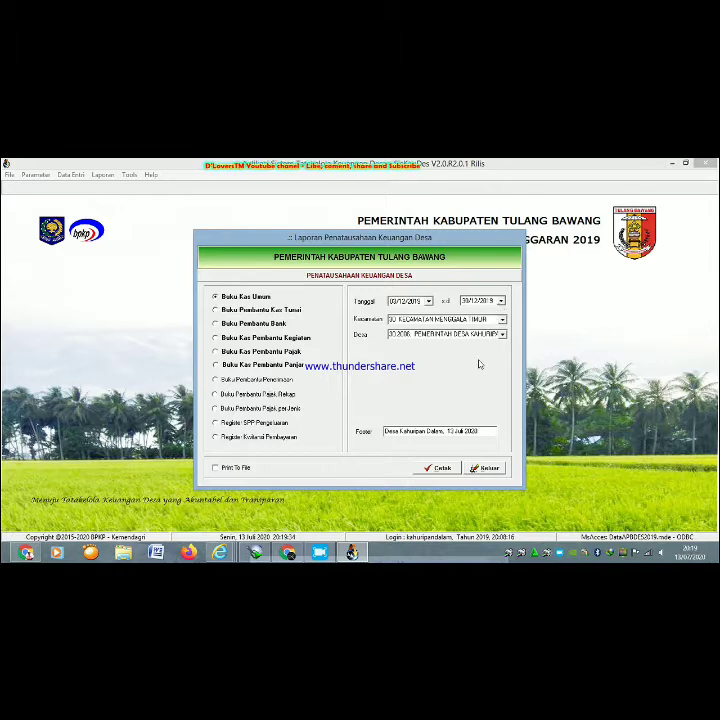
{"action": "left_click", "coordinate": [440, 468]}
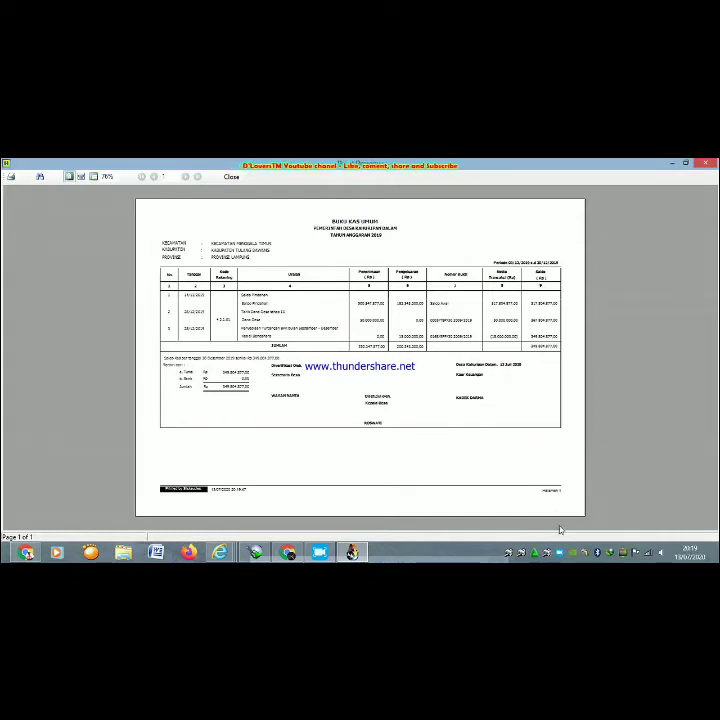
- Scroll the page-width Buku Kas Umum preview down to the 349.804.877,00 balance, then close it
{"action": "left_click", "coordinate": [81, 176]}
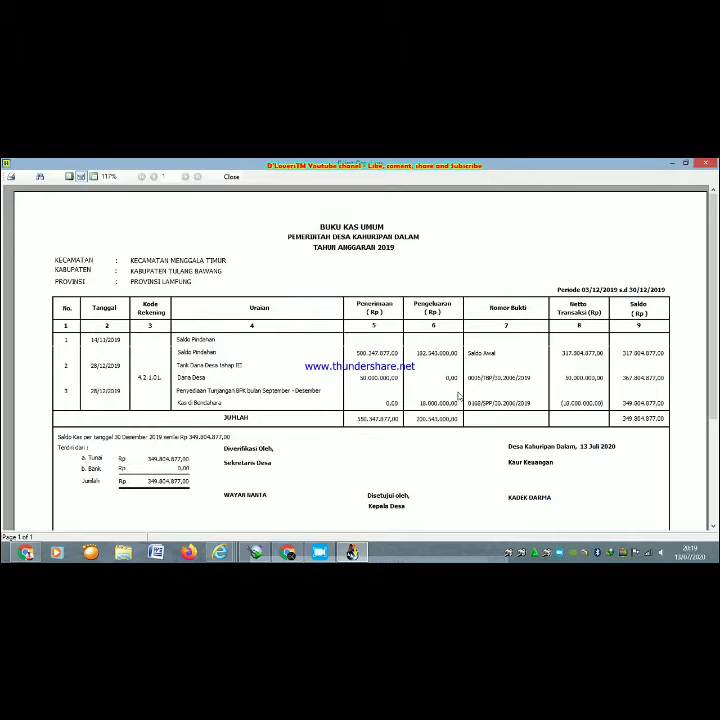
{"action": "left_click", "coordinate": [713, 527]}
{"action": "left_click", "coordinate": [713, 527]}
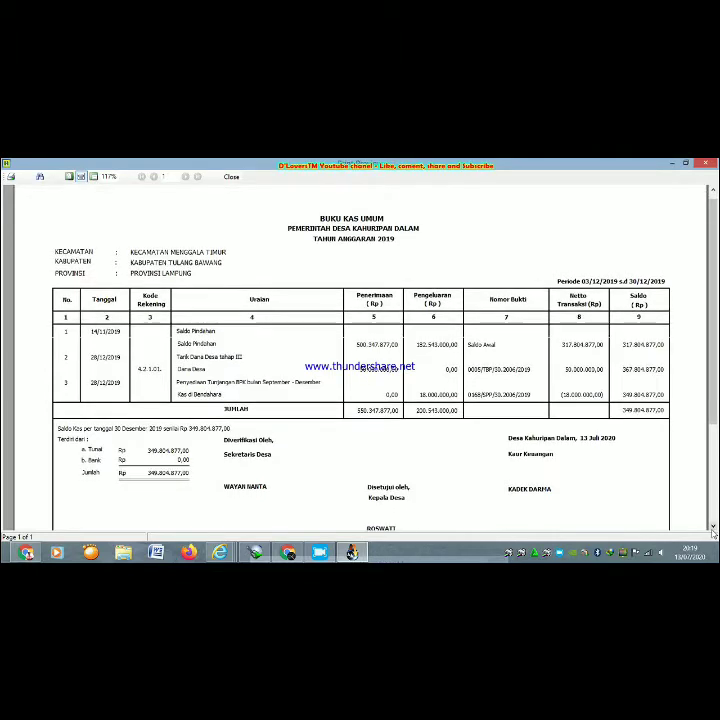
{"action": "left_click", "coordinate": [713, 527]}
{"action": "left_click", "coordinate": [713, 527]}
{"action": "left_click", "coordinate": [713, 527]}
{"action": "left_click", "coordinate": [713, 527]}
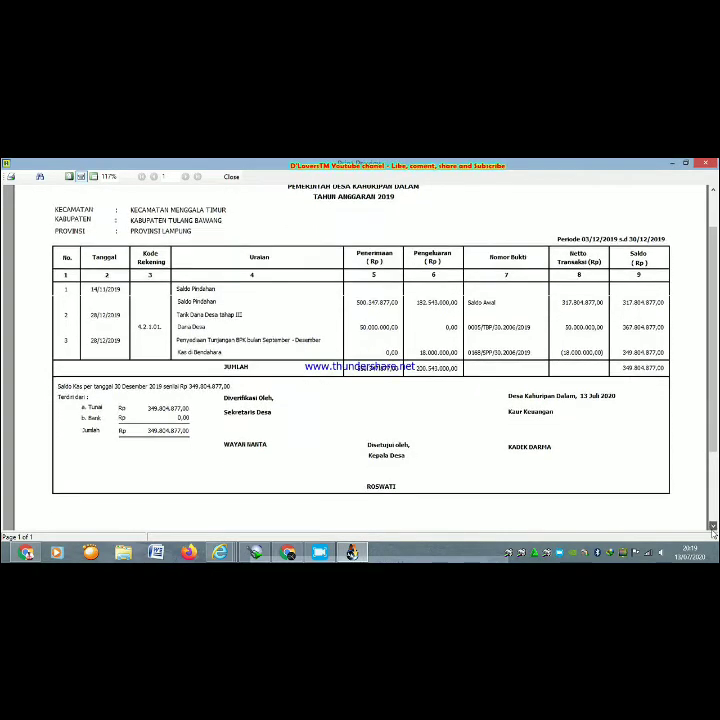
{"action": "left_click", "coordinate": [713, 531]}
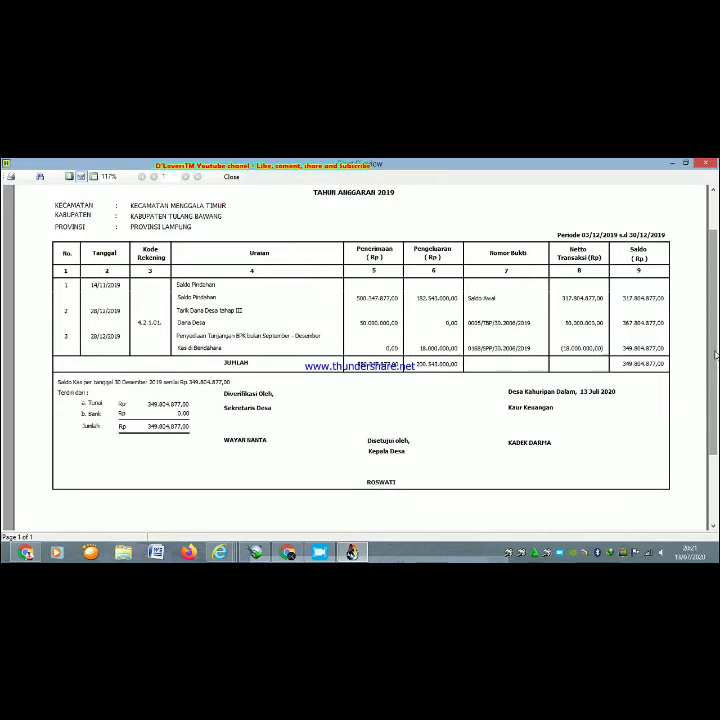
{"action": "left_click", "coordinate": [703, 166]}
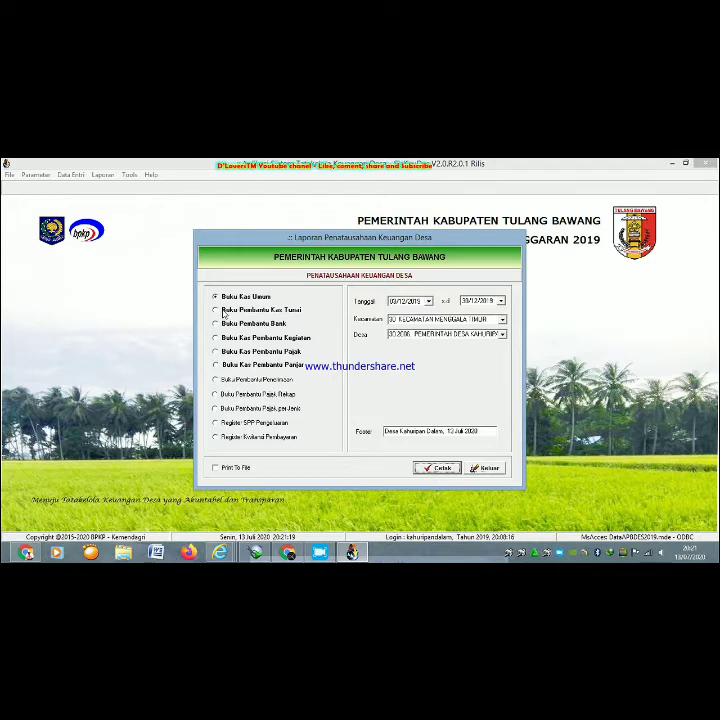
- Preview the Buku Pembantu Kas Tunai report at 117% zoom, then close it
{"action": "left_click", "coordinate": [229, 311]}
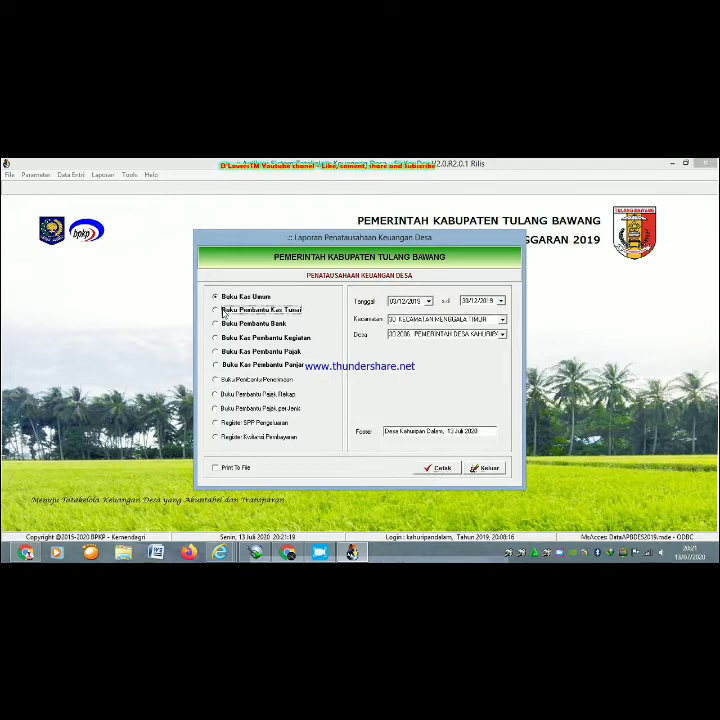
{"action": "left_click", "coordinate": [441, 469]}
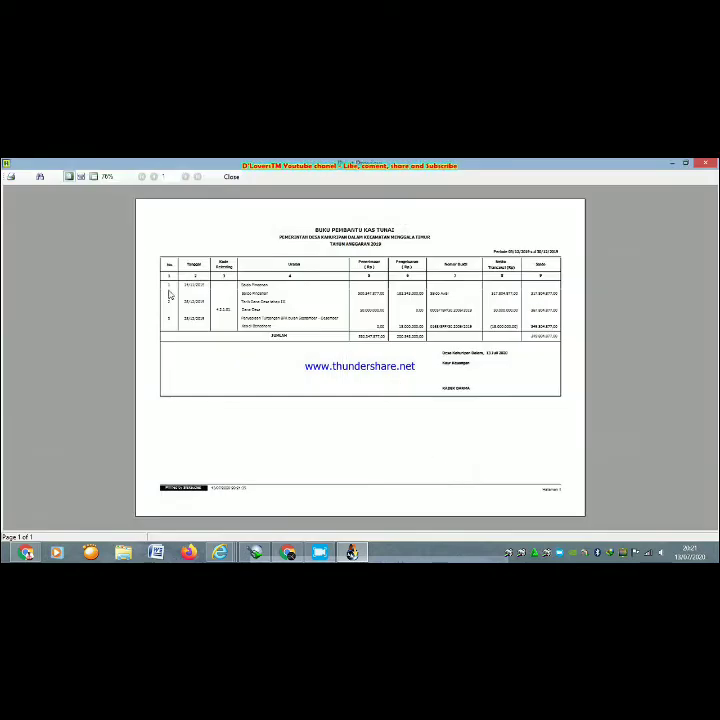
{"action": "left_click", "coordinate": [80, 176]}
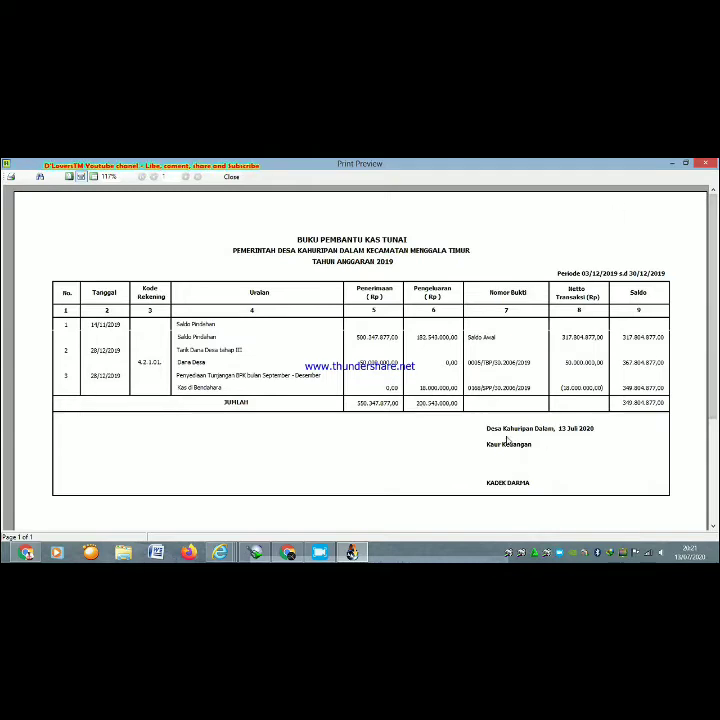
{"action": "left_click", "coordinate": [708, 164]}
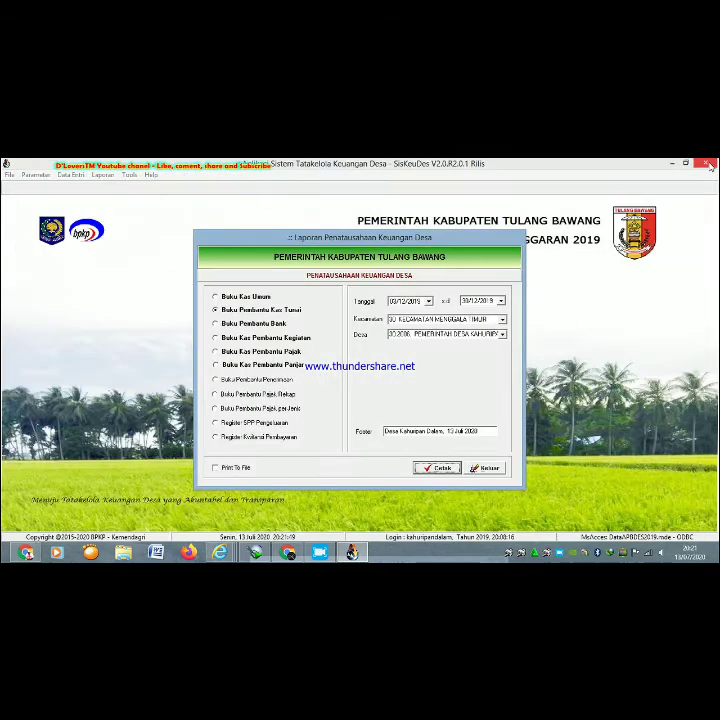
- Attempt Buku Pembantu Bank, dismiss the Mohon maaf notice, and select Register SPP Pengeluaran
{"action": "left_click", "coordinate": [252, 325]}
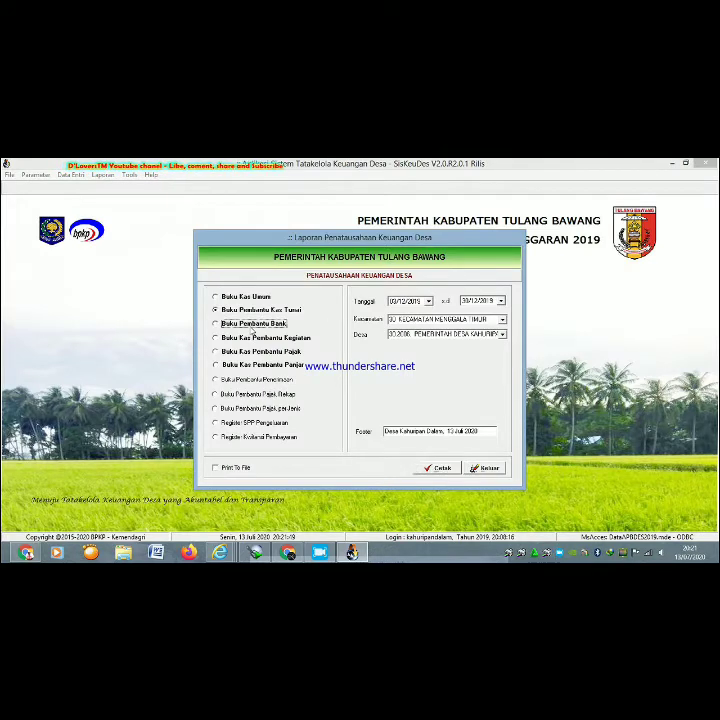
{"action": "left_click", "coordinate": [450, 468]}
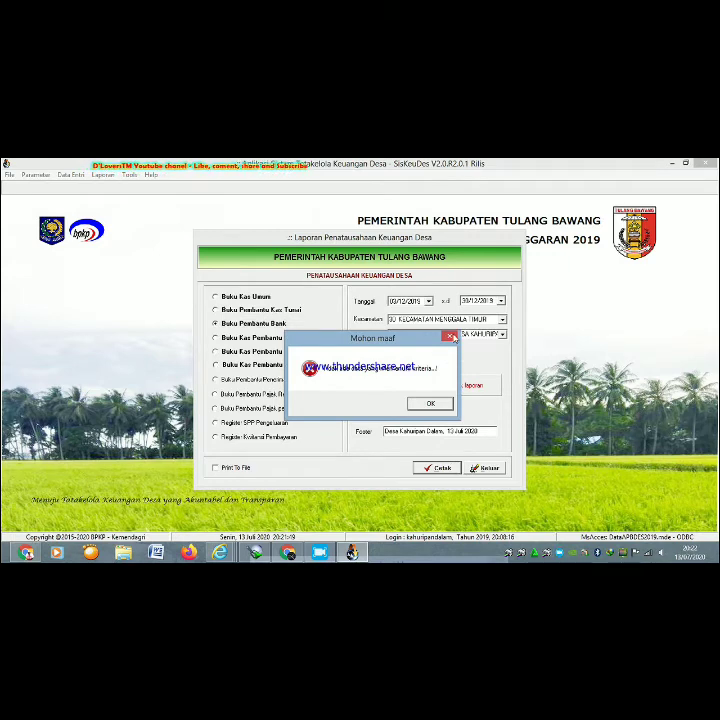
{"action": "left_click", "coordinate": [430, 404]}
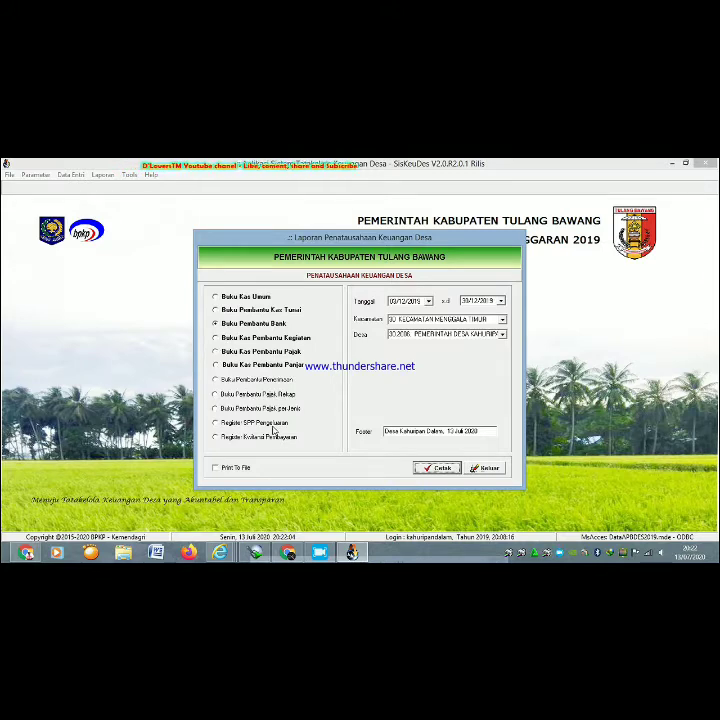
{"action": "left_click", "coordinate": [217, 425]}
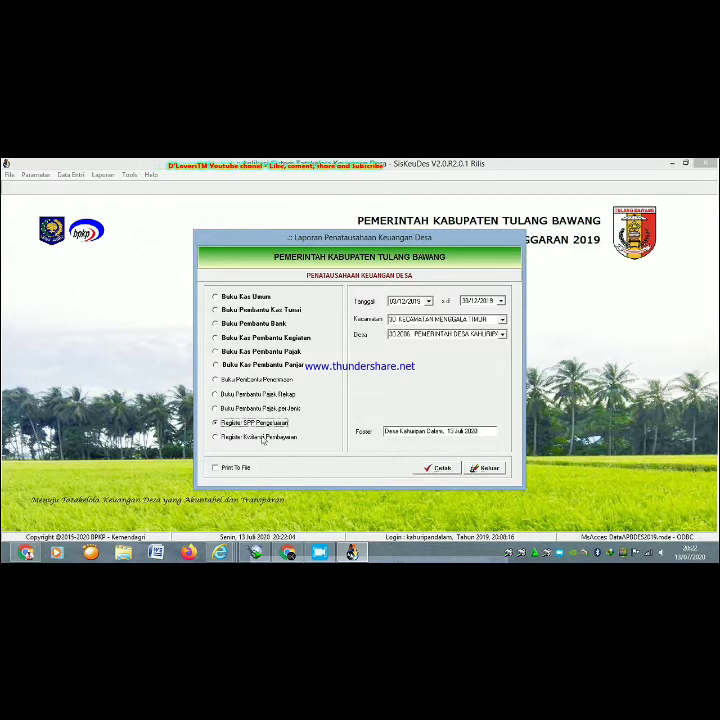
- Preview the Register SPP Pengeluaran report, close it, and exit the Penatausahaan dialog
{"action": "left_click", "coordinate": [440, 468]}
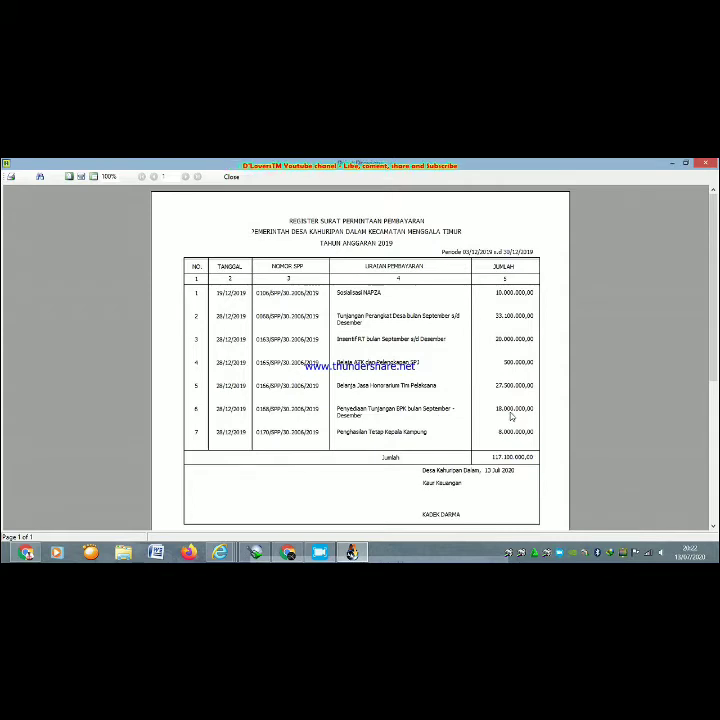
{"action": "left_click", "coordinate": [707, 162]}
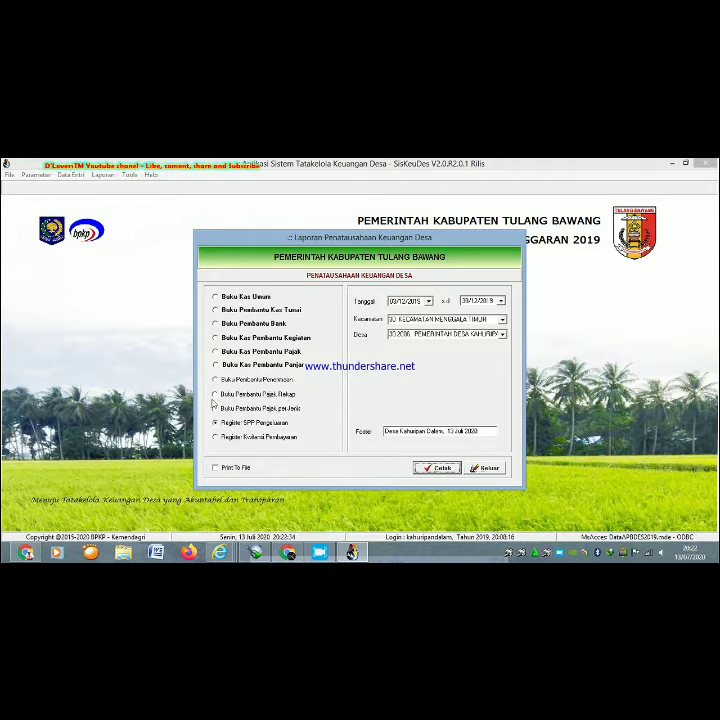
{"action": "left_click", "coordinate": [487, 468]}
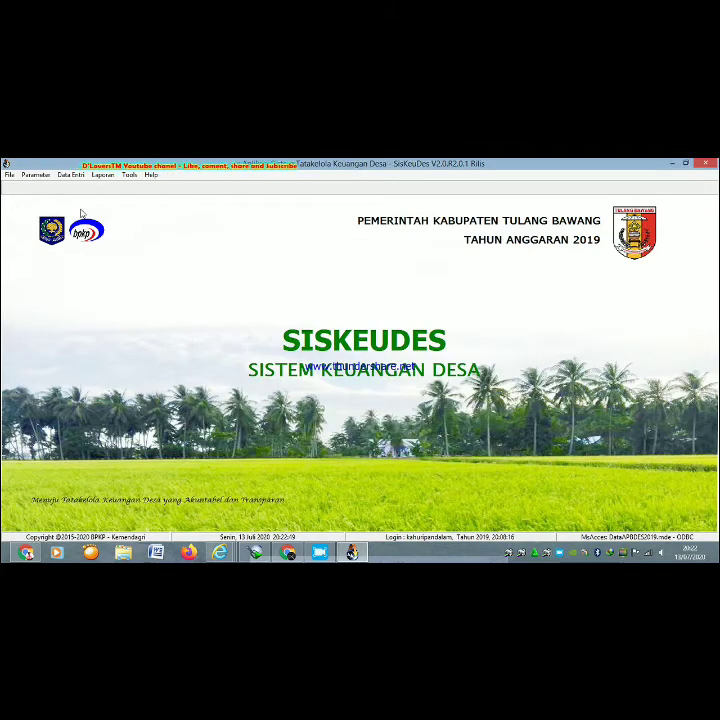
- Browse the Data Entri menu, then open Laporan > Pembukuan
{"action": "left_click", "coordinate": [70, 175]}
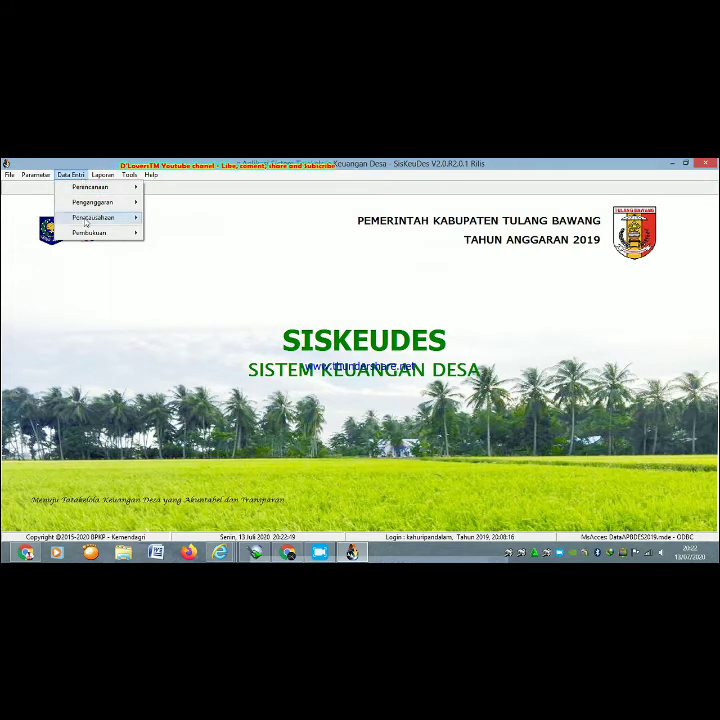
{"action": "mouse_move", "coordinate": [84, 236]}
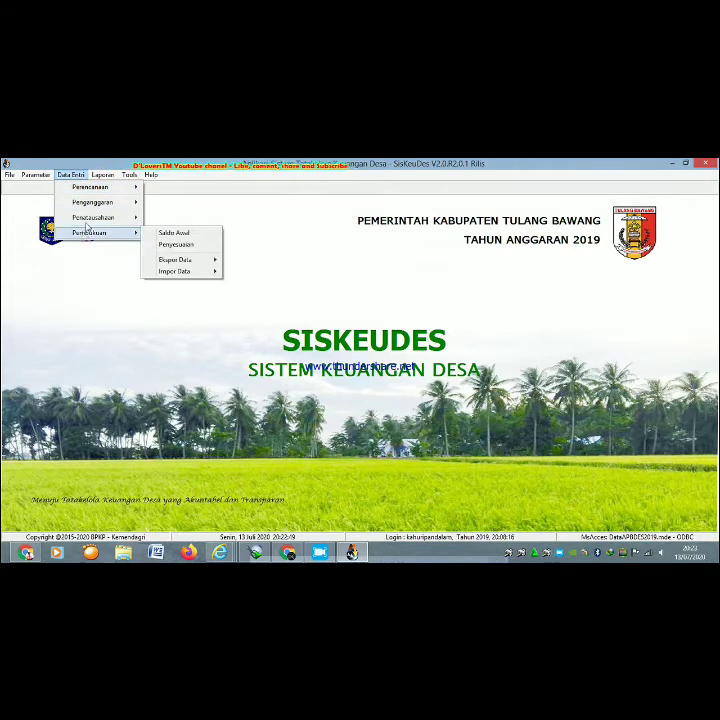
{"action": "mouse_move", "coordinate": [101, 177]}
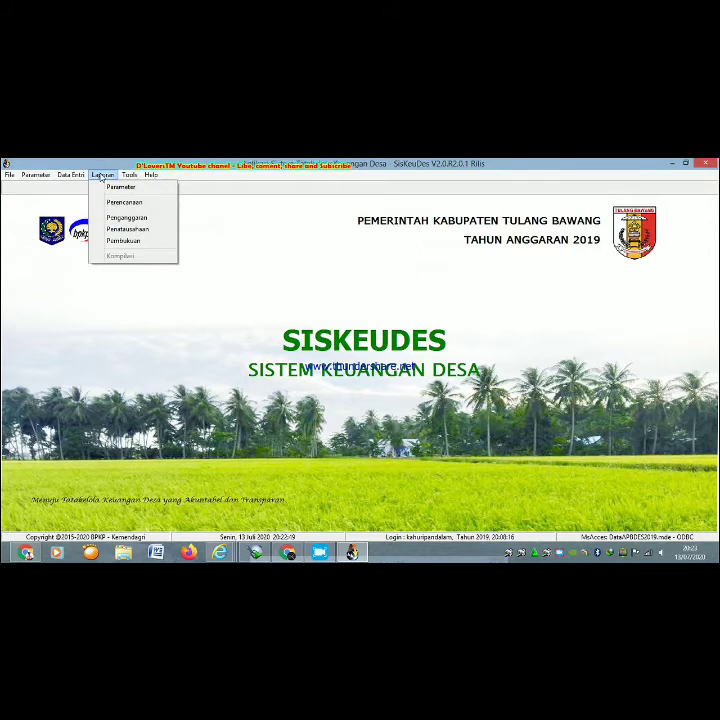
{"action": "left_click", "coordinate": [122, 244]}
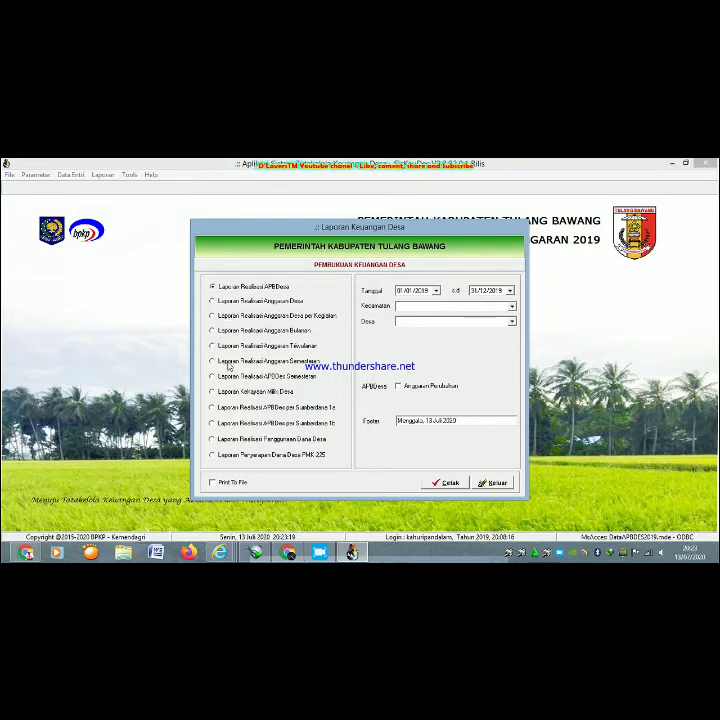
- Choose Laporan Realisasi Anggaran Semesteran and set its start date to 03/12/2019
{"action": "left_click", "coordinate": [213, 362]}
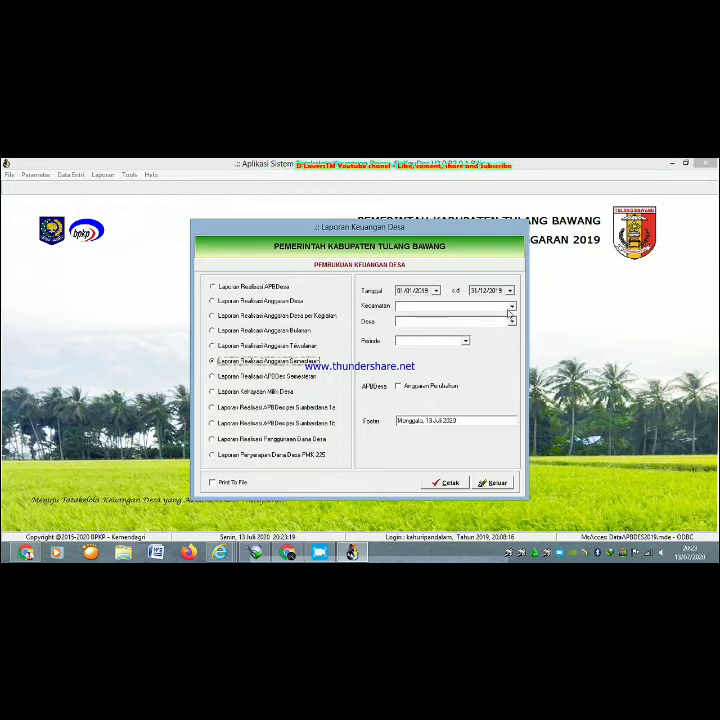
{"action": "left_click", "coordinate": [437, 291]}
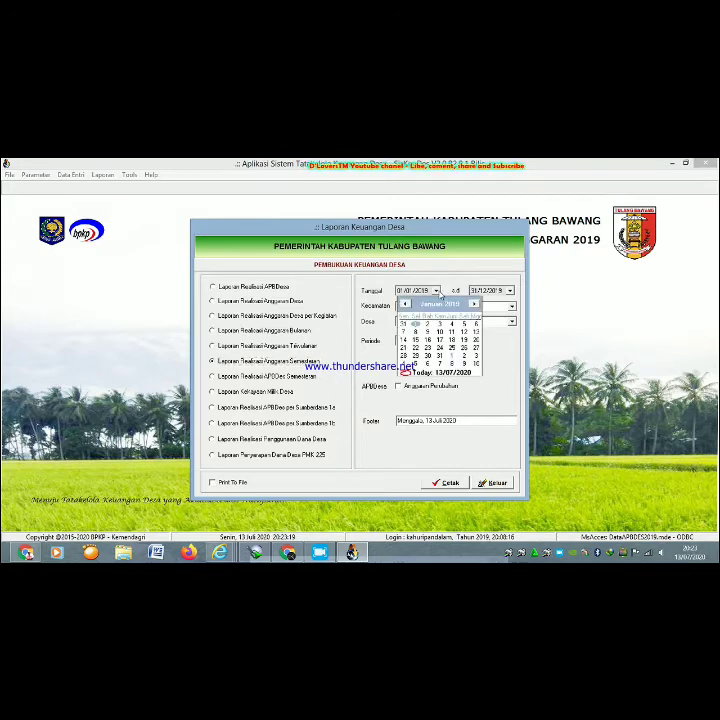
{"action": "left_click", "coordinate": [474, 304]}
{"action": "left_click", "coordinate": [474, 304]}
{"action": "left_click", "coordinate": [474, 304]}
{"action": "left_click", "coordinate": [474, 304]}
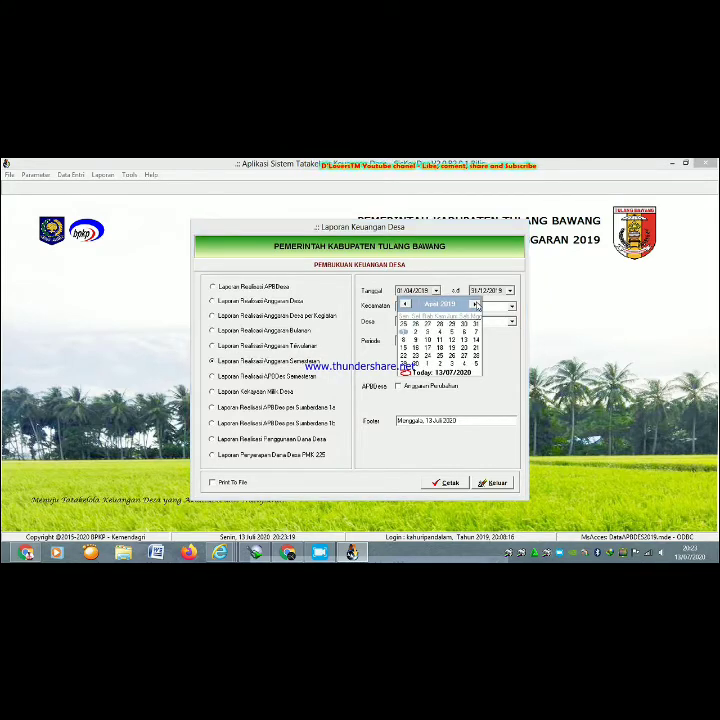
{"action": "left_click", "coordinate": [474, 304]}
{"action": "left_click", "coordinate": [474, 304]}
{"action": "left_click", "coordinate": [474, 304]}
{"action": "left_click", "coordinate": [474, 304]}
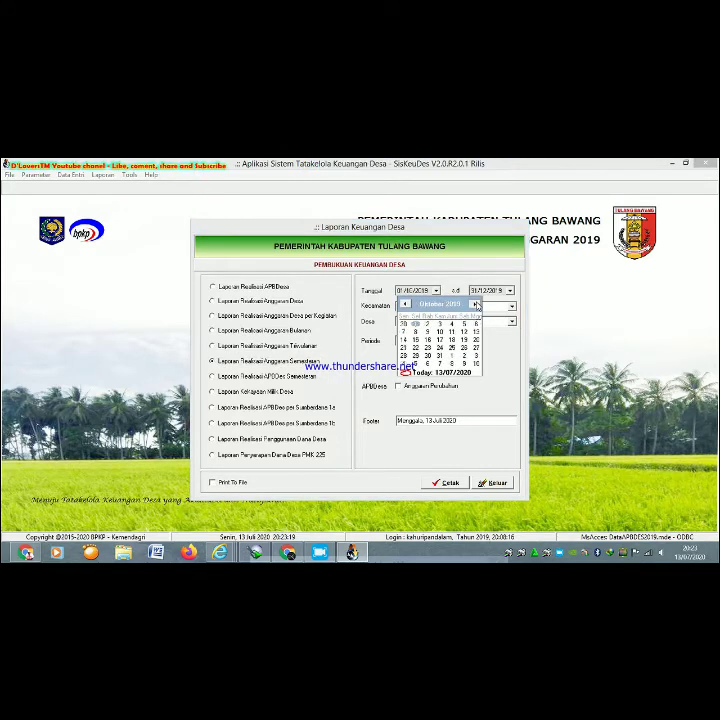
{"action": "left_click", "coordinate": [474, 304]}
{"action": "left_click", "coordinate": [474, 304]}
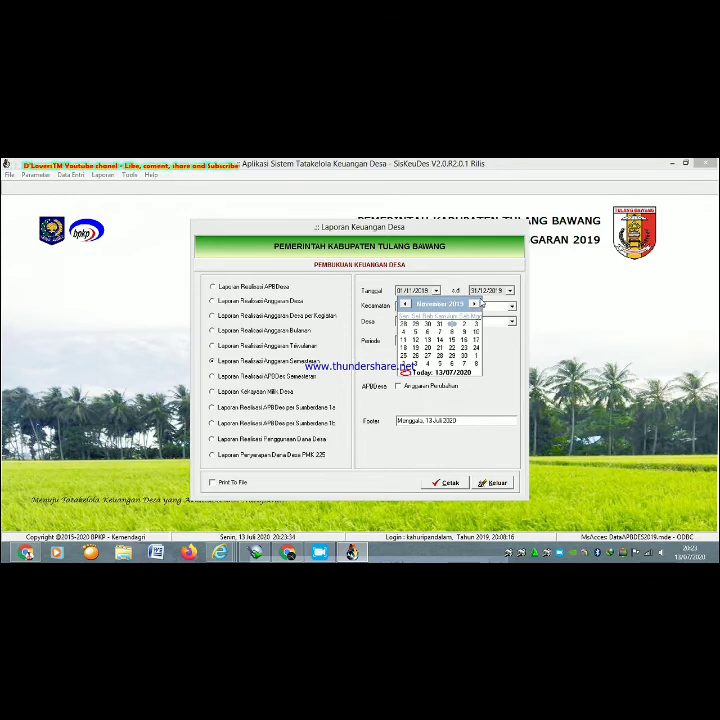
{"action": "left_click", "coordinate": [474, 304]}
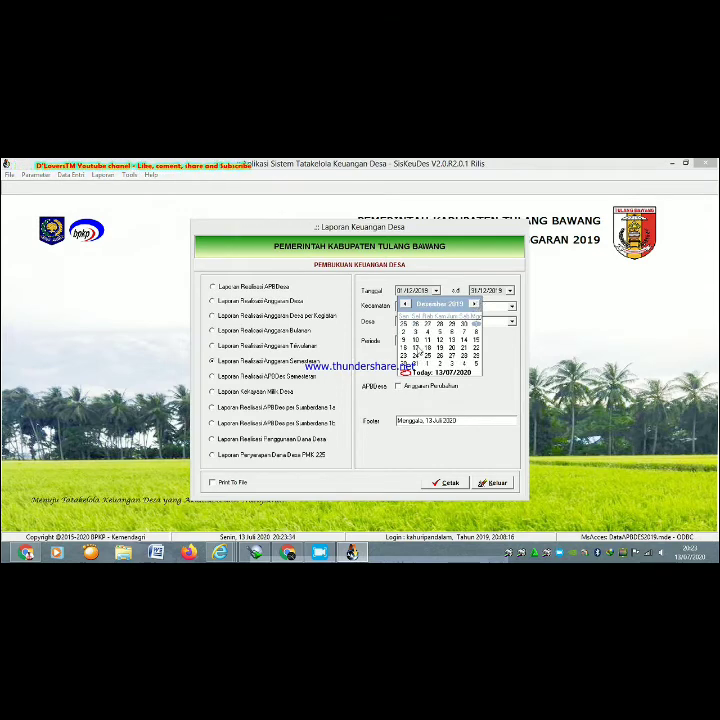
{"action": "left_click", "coordinate": [416, 333]}
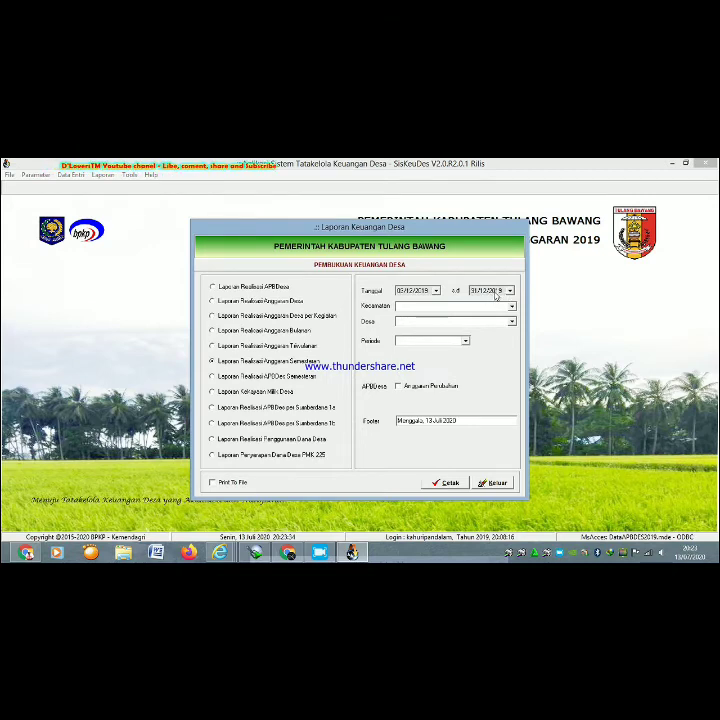
- Set the report end date to 30/12/2019
{"action": "left_click", "coordinate": [495, 291]}
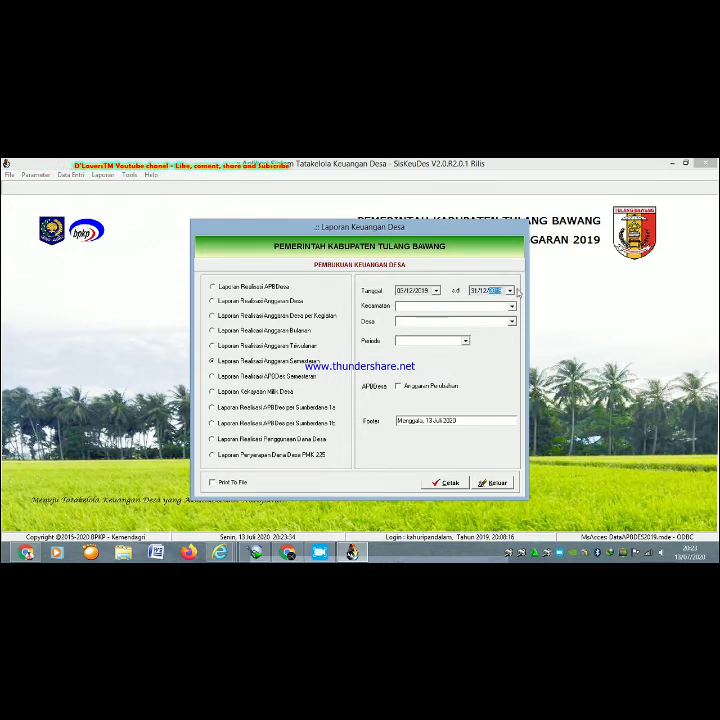
{"action": "left_click", "coordinate": [511, 291]}
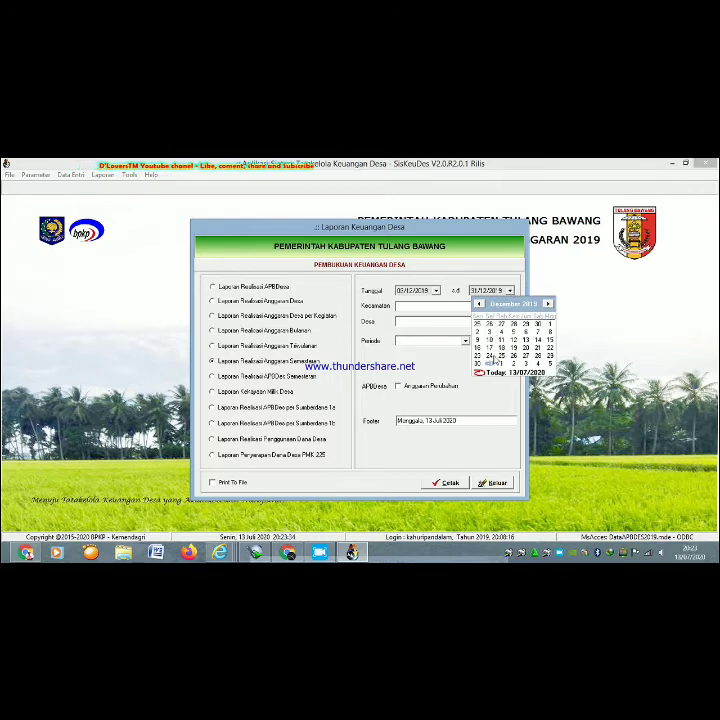
{"action": "left_click", "coordinate": [478, 365]}
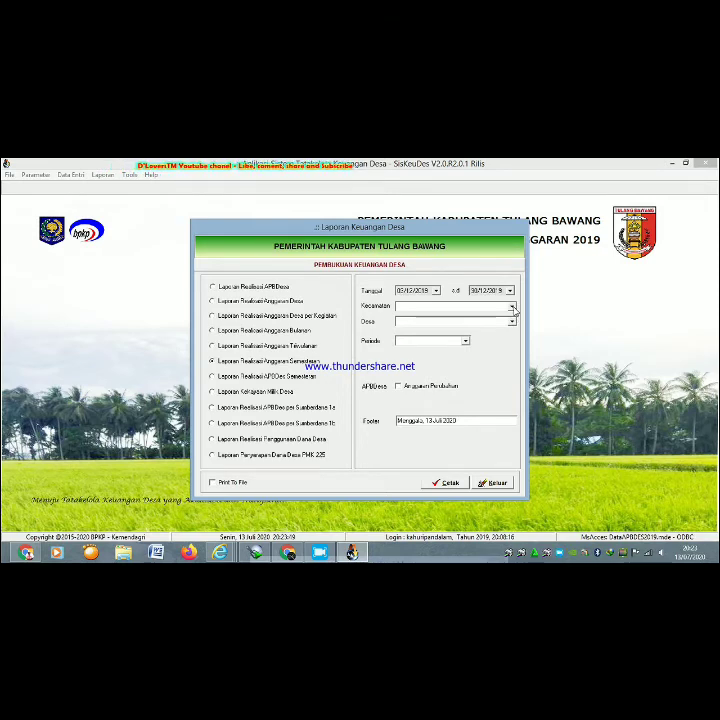
{"action": "left_click", "coordinate": [511, 308]}
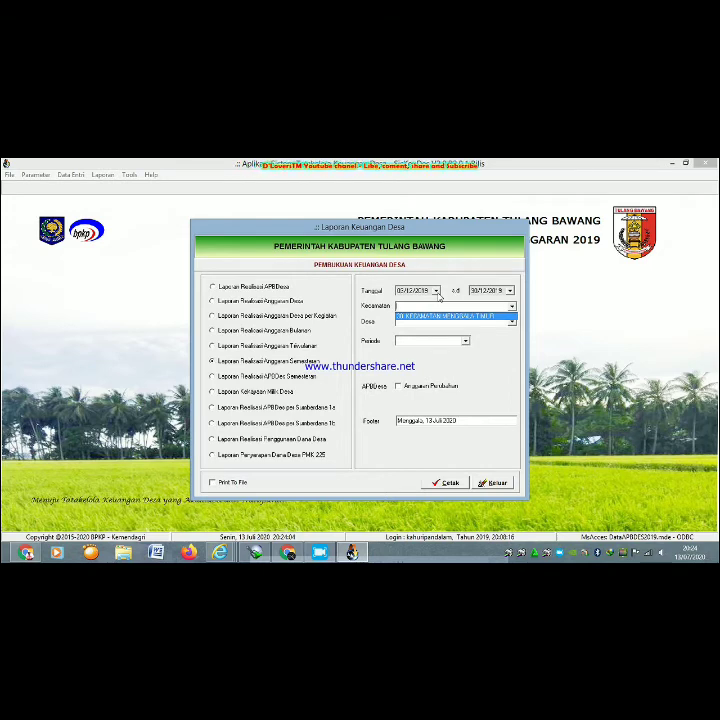
- Choose Kecamatan 20 Menggala Timur and village Pemerintah Desa Kahuripan Dalam
{"action": "left_click", "coordinate": [466, 316]}
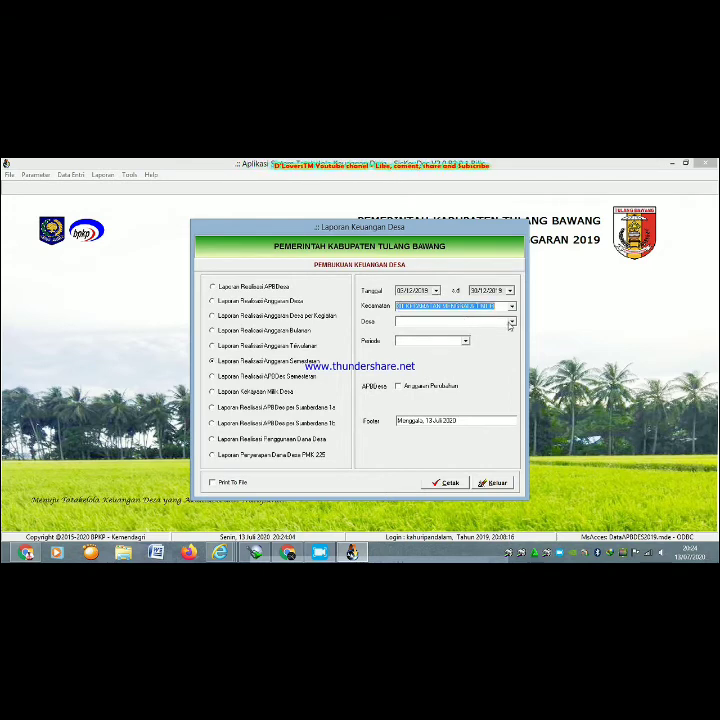
{"action": "left_click", "coordinate": [511, 321]}
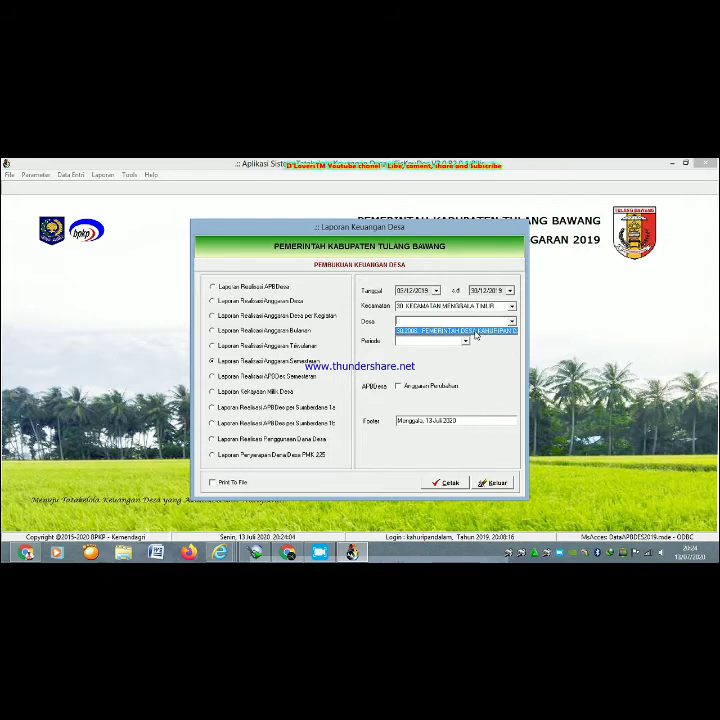
{"action": "left_click", "coordinate": [473, 334]}
- Set the period to Semester II, tick Anggaran Perubahan, and print to preview
{"action": "left_click", "coordinate": [465, 341]}
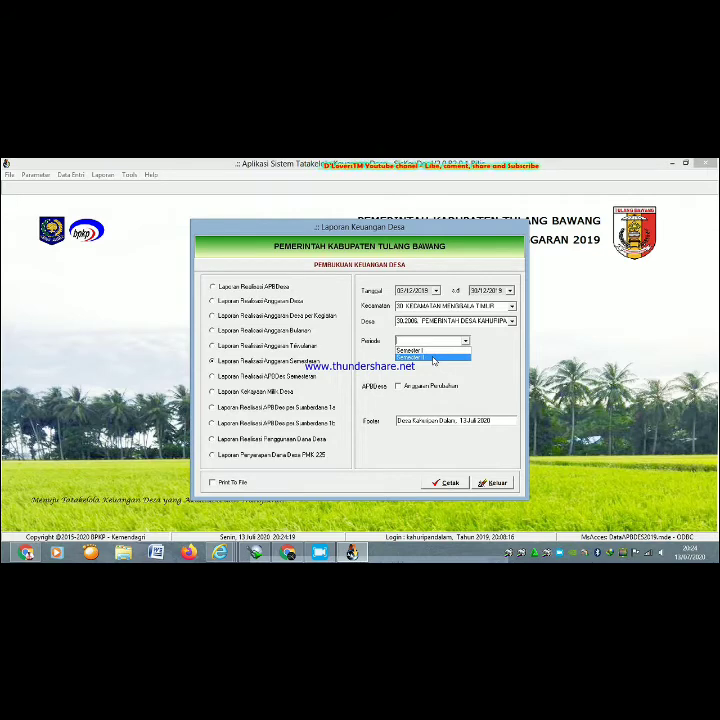
{"action": "left_click", "coordinate": [433, 359]}
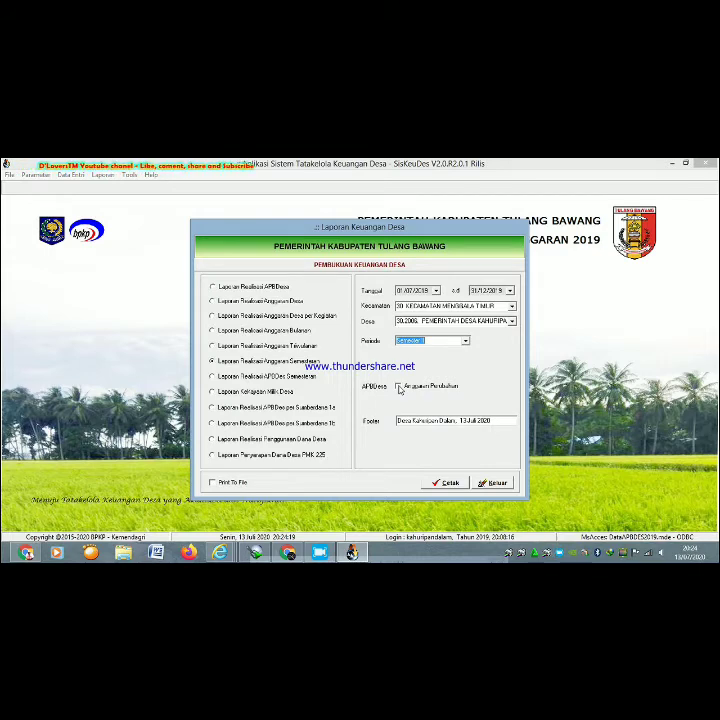
{"action": "left_click", "coordinate": [398, 387]}
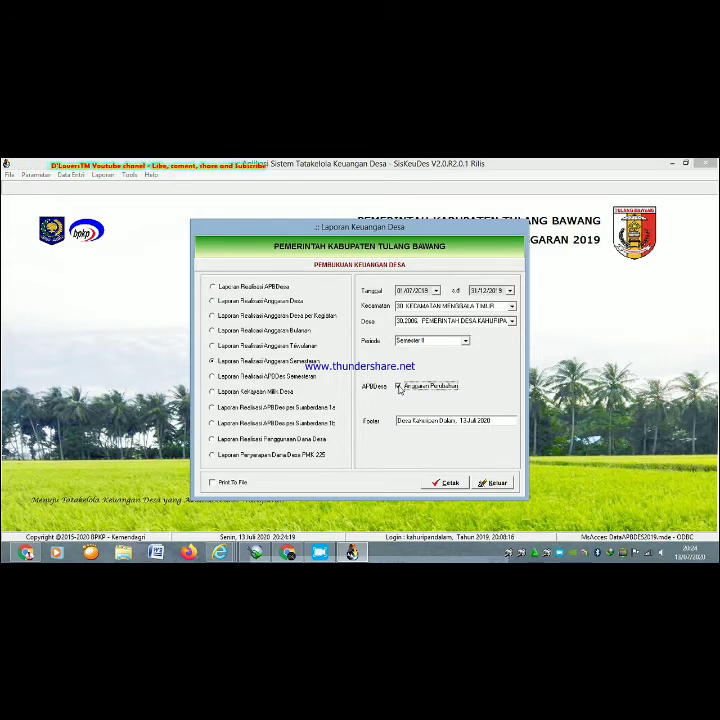
{"action": "left_click", "coordinate": [450, 483]}
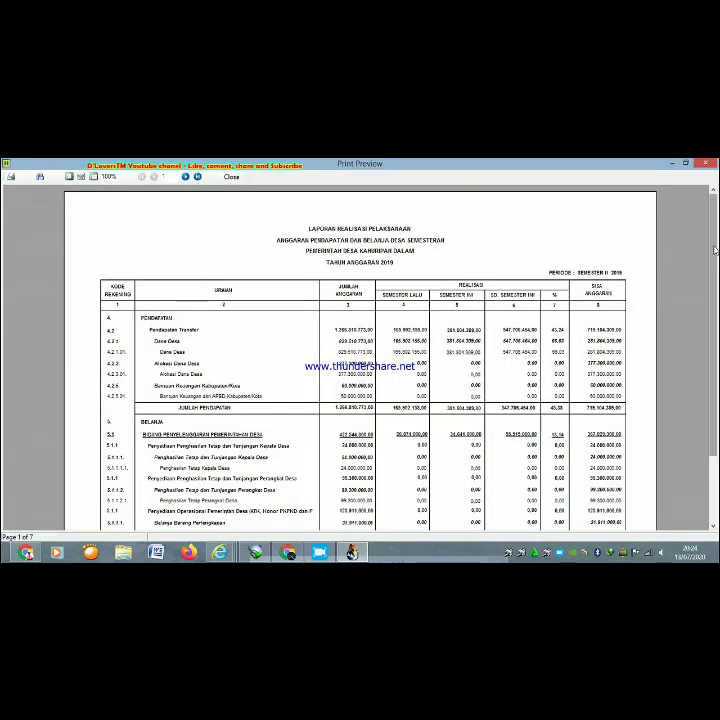
- Zoom the Semester II report preview to 117% and scroll to page 1's footer
{"action": "scroll", "coordinate": [715, 268], "scroll_direction": "down", "scroll_amount": 1}
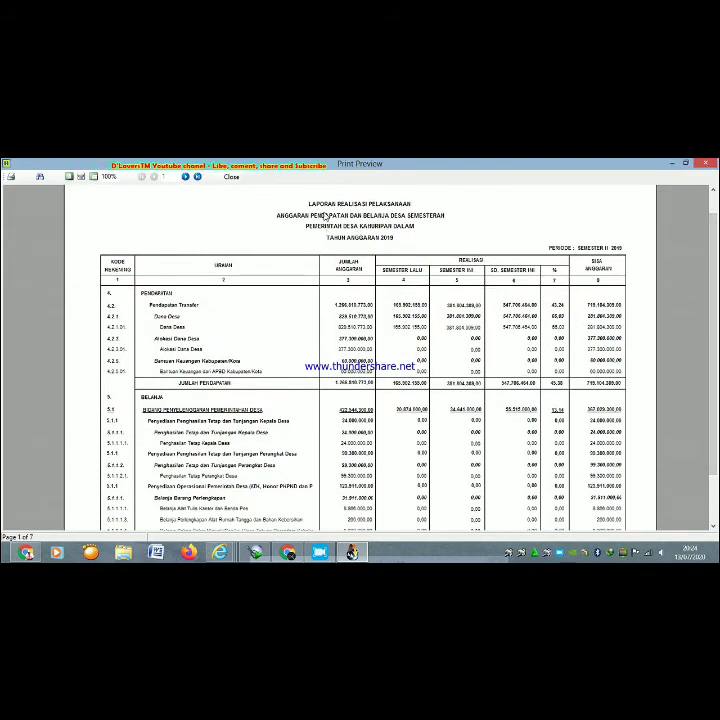
{"action": "left_click", "coordinate": [81, 176]}
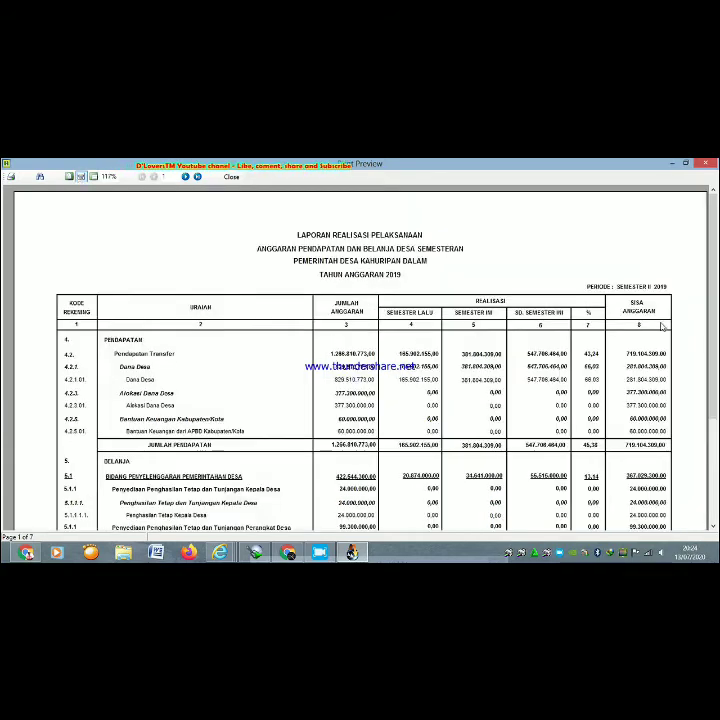
{"action": "scroll", "coordinate": [716, 281], "scroll_direction": "down", "scroll_amount": 3}
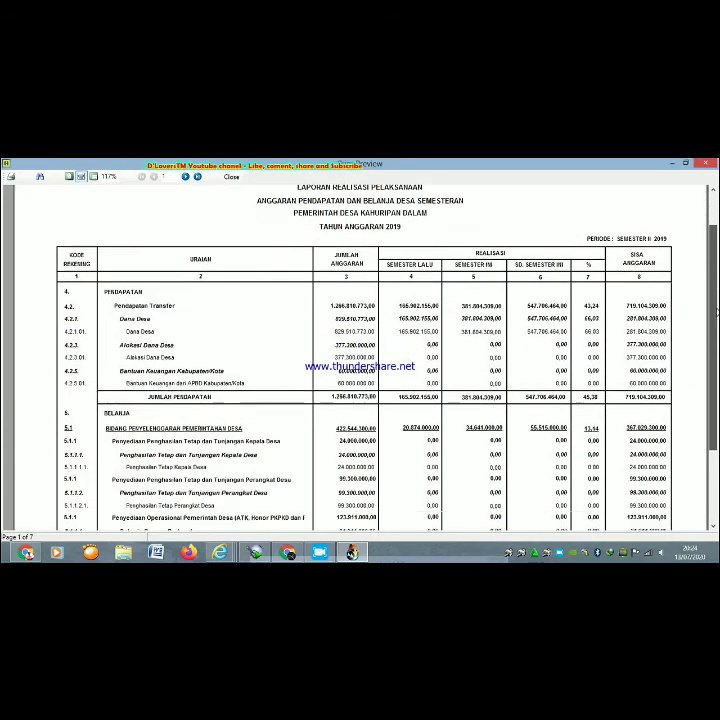
{"action": "scroll", "coordinate": [716, 281], "scroll_direction": "down", "scroll_amount": 1}
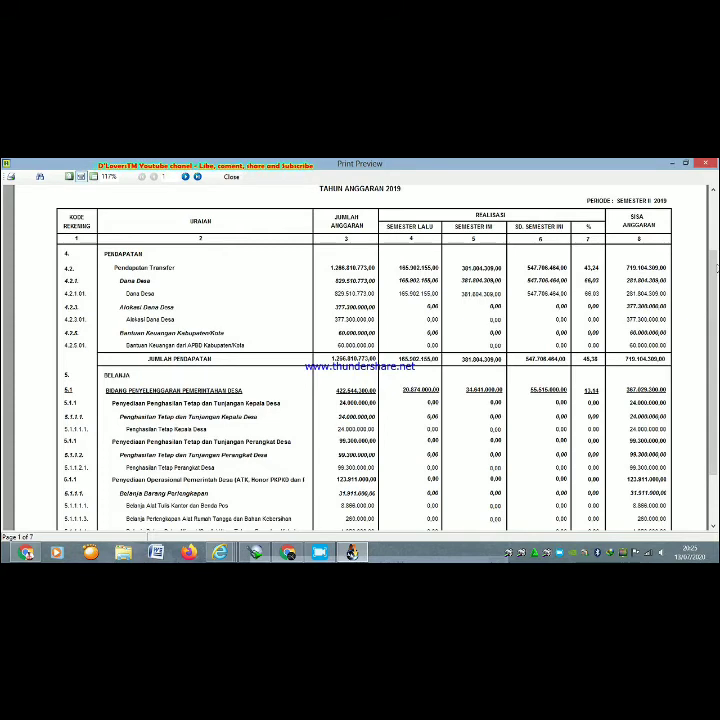
{"action": "left_click_drag", "start_coordinate": [715, 268], "coordinate": [715, 280]}
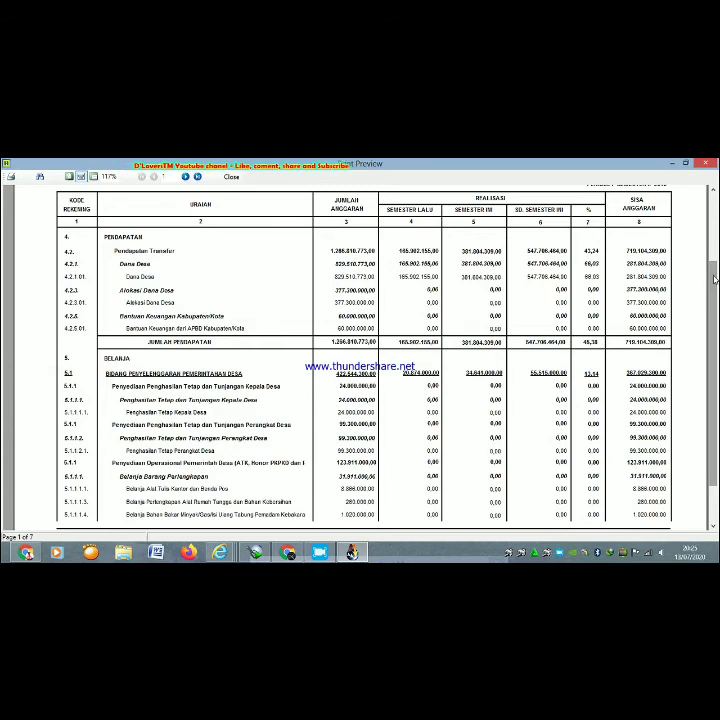
{"action": "left_click_drag", "start_coordinate": [715, 280], "coordinate": [712, 320]}
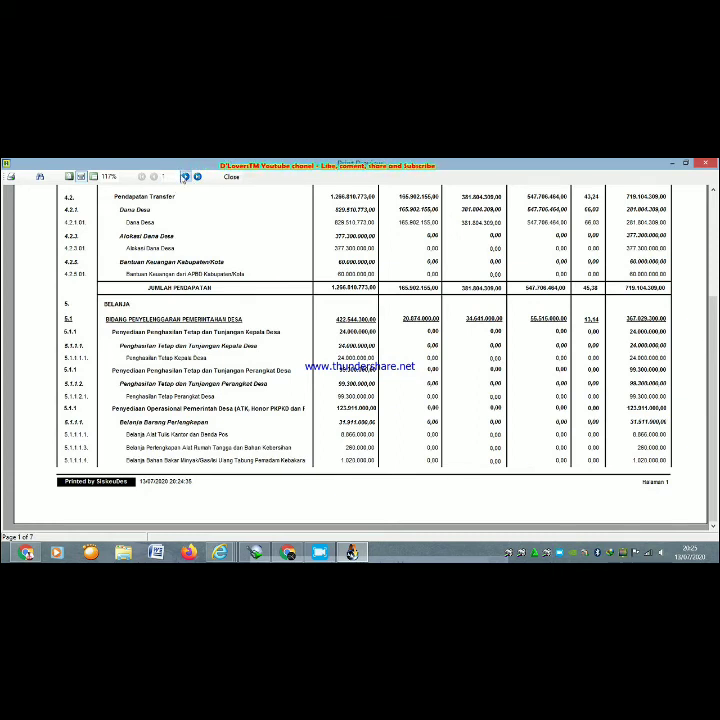
- Page from page 2 to the last page 7, view its signature block, then close the preview
{"action": "left_click", "coordinate": [185, 177]}
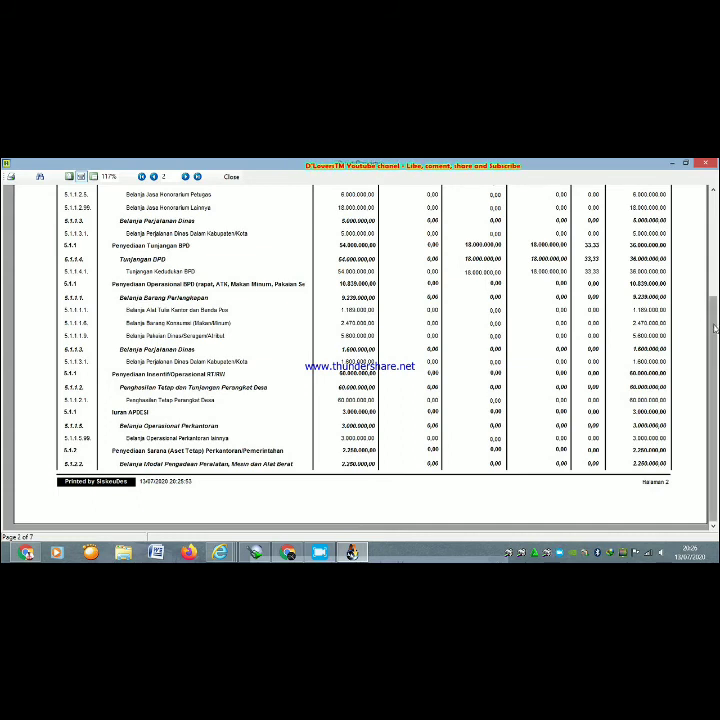
{"action": "left_click", "coordinate": [197, 177]}
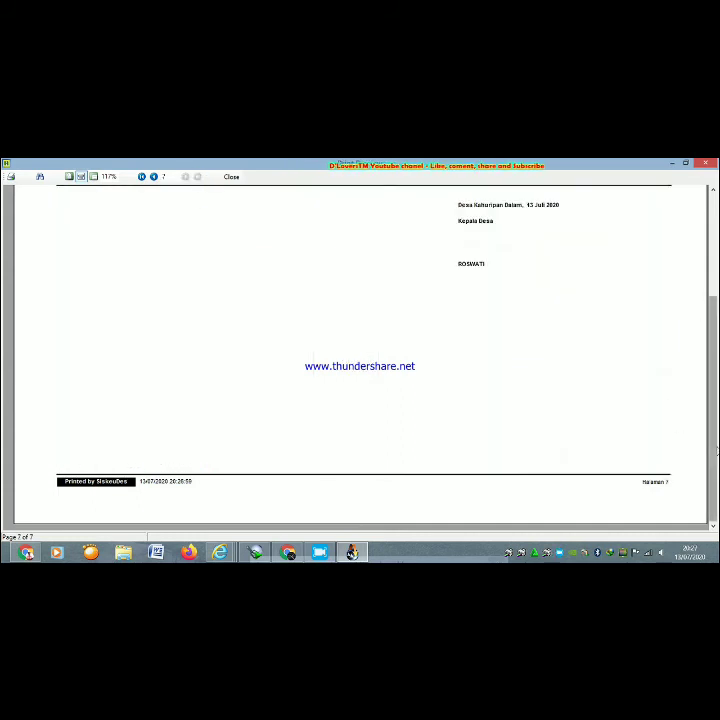
{"action": "mouse_move", "coordinate": [716, 452]}
{"action": "left_mouse_down"}
{"action": "mouse_move", "coordinate": [709, 411]}
{"action": "mouse_move", "coordinate": [713, 344]}
{"action": "left_mouse_up"}
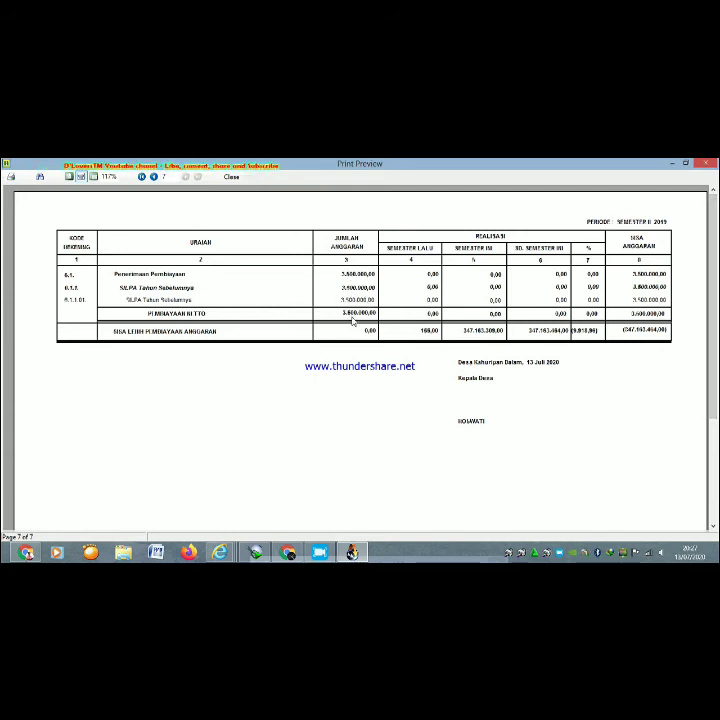
{"action": "left_click", "coordinate": [703, 162]}
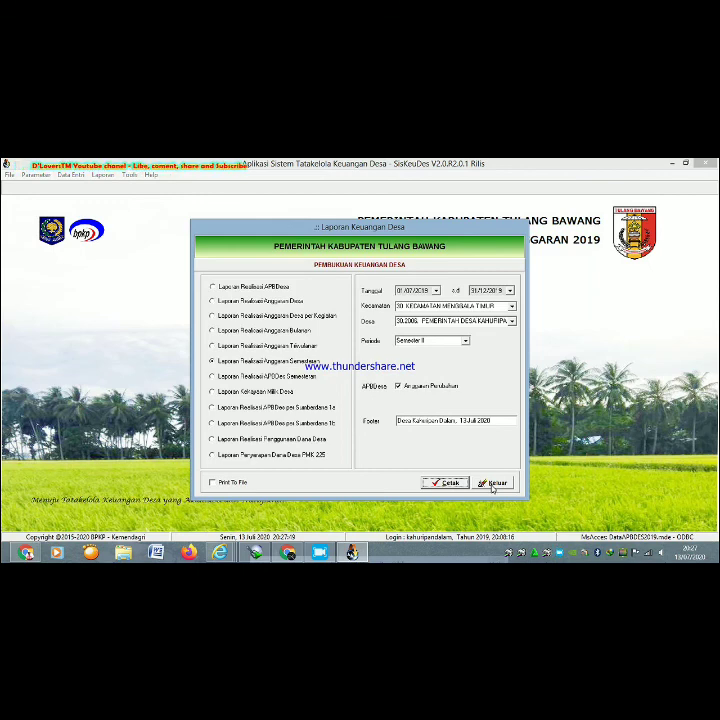
- Close the Laporan Keuangan Desa dialog with Keluar
{"action": "left_click", "coordinate": [493, 484]}
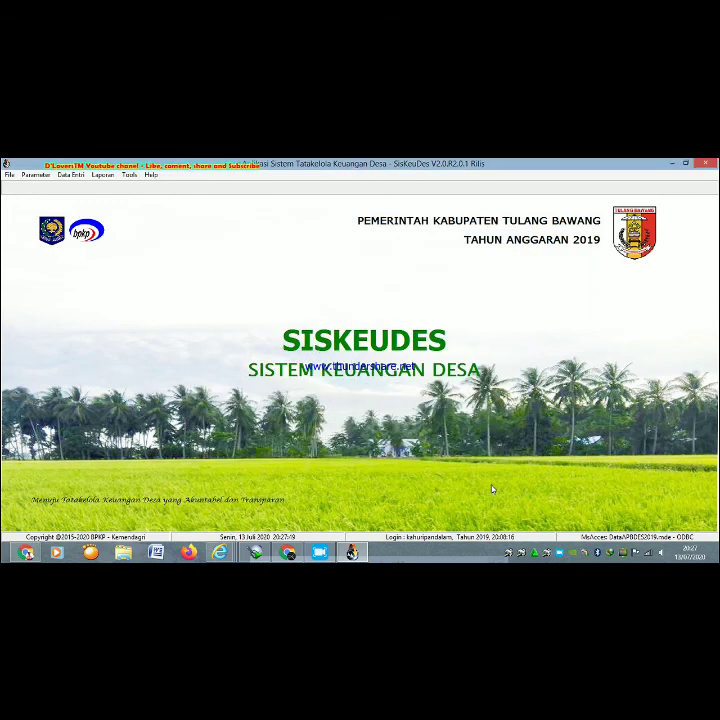